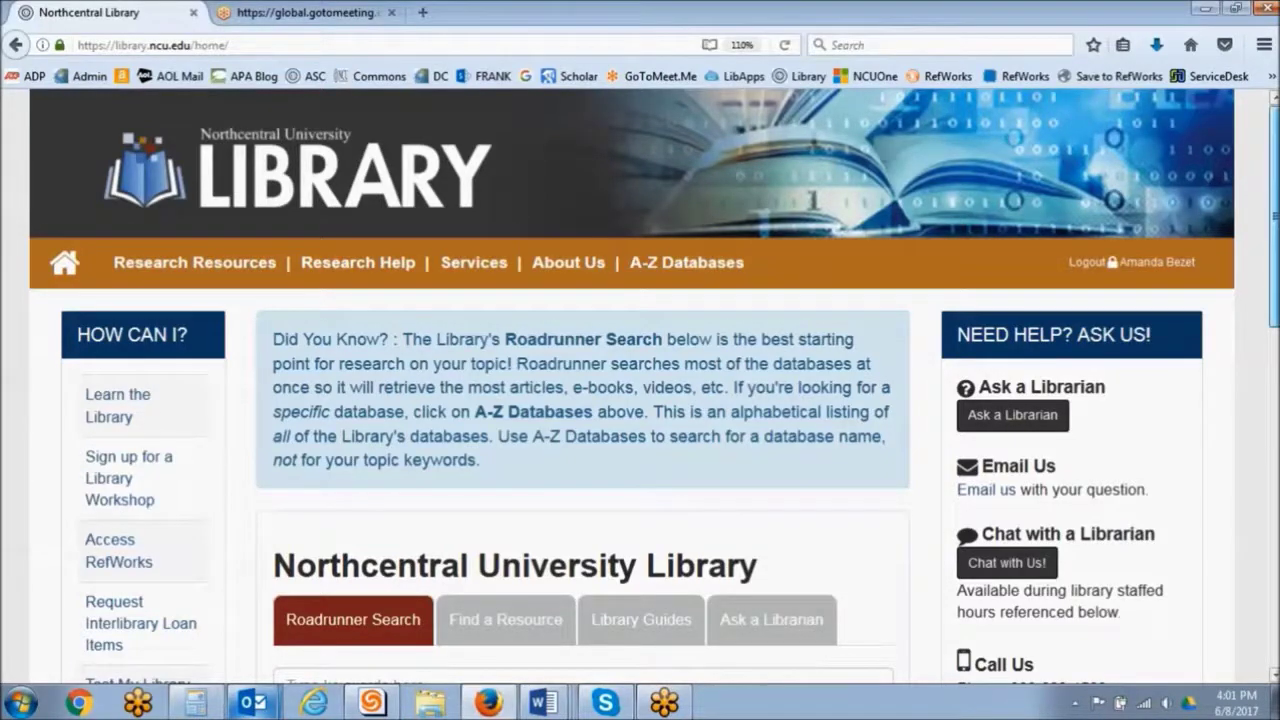
Scroll down the library home page and open the Ask a Librarian service
scroll(632, 388, "down", 3)
scroll(632, 388, "down", 1)
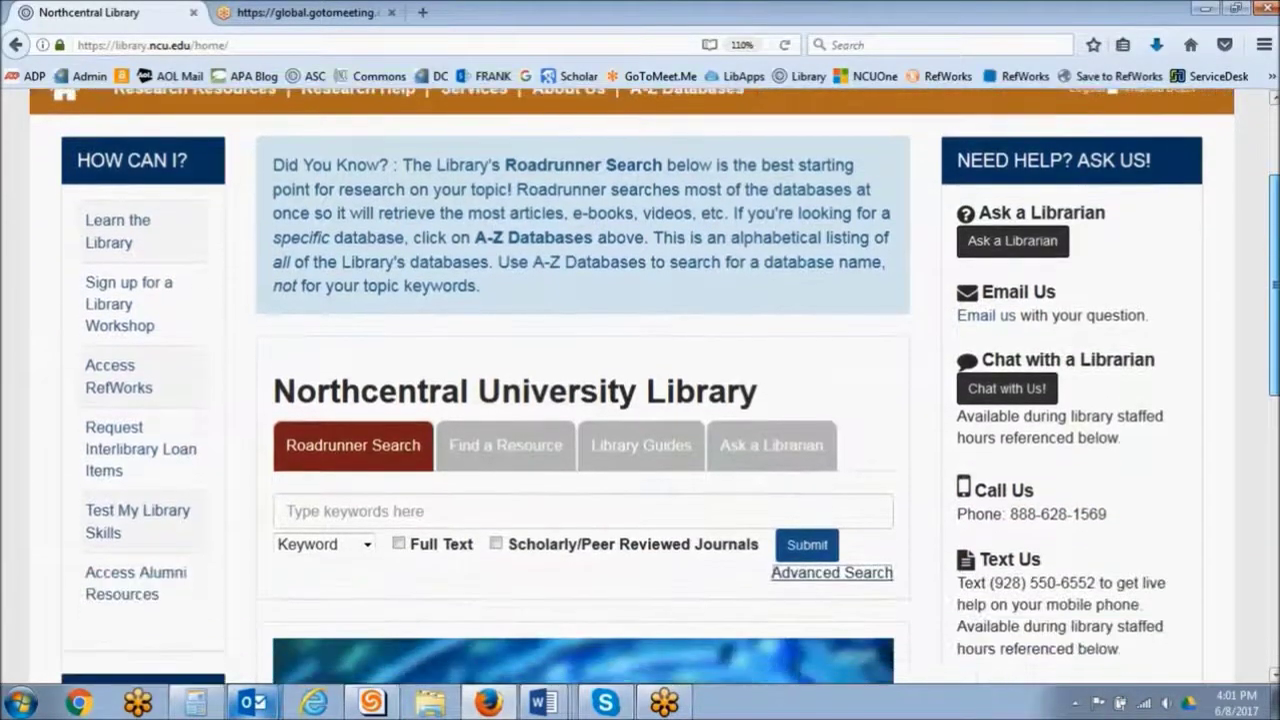
scroll(632, 388, "down", 1)
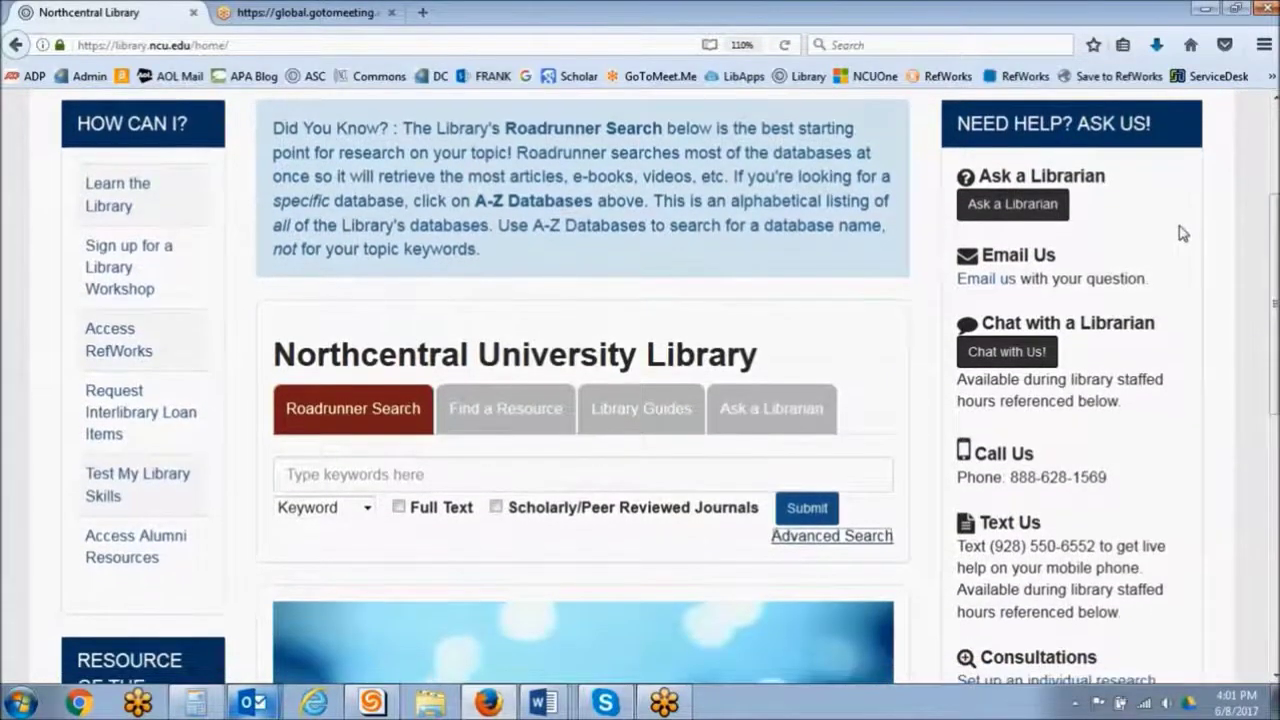
left_click(1174, 229)
left_click(1012, 203)
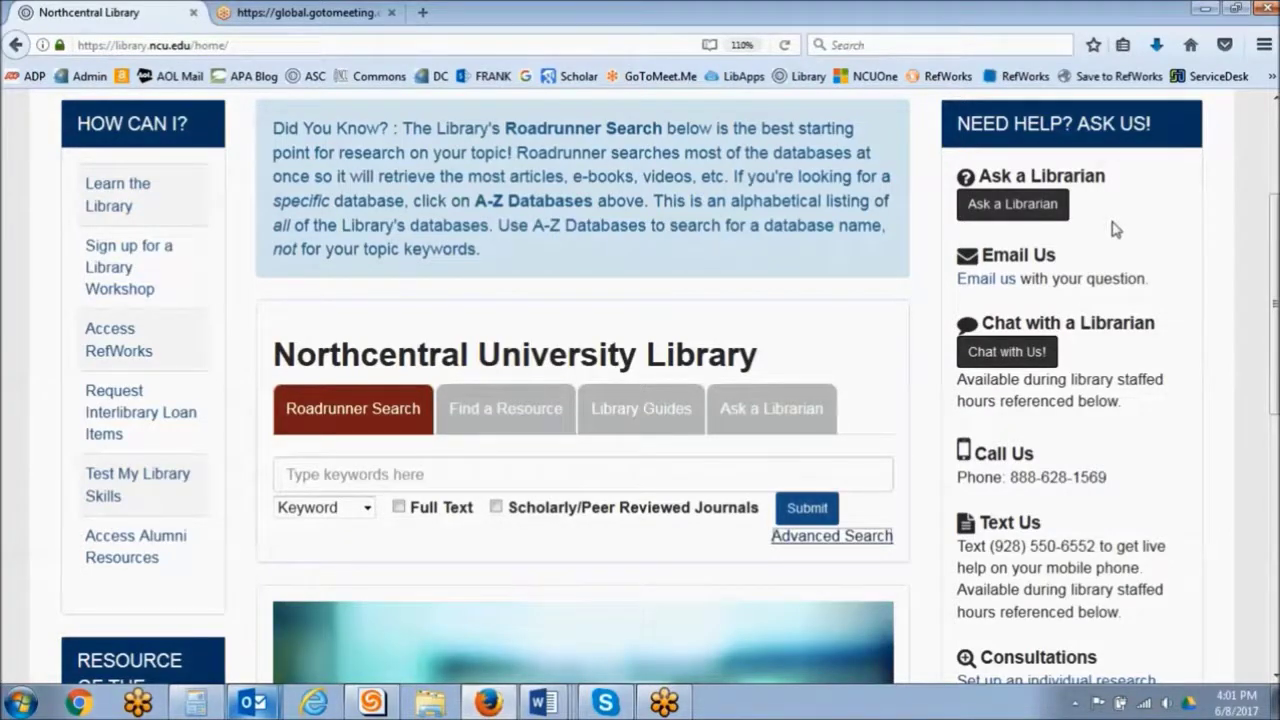
scroll(1115, 228, "down", 1)
scroll(1115, 228, "up", 1)
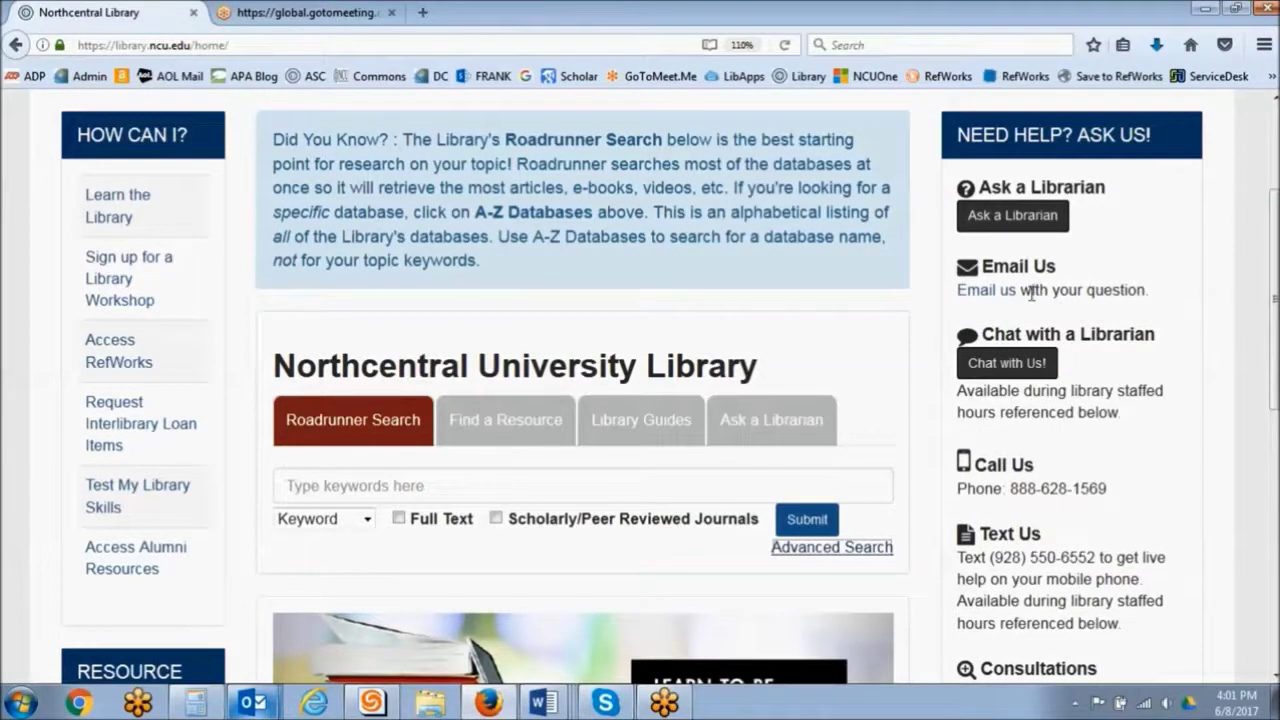
Start a chat with a librarian and scroll through the chat page
left_click(1030, 368)
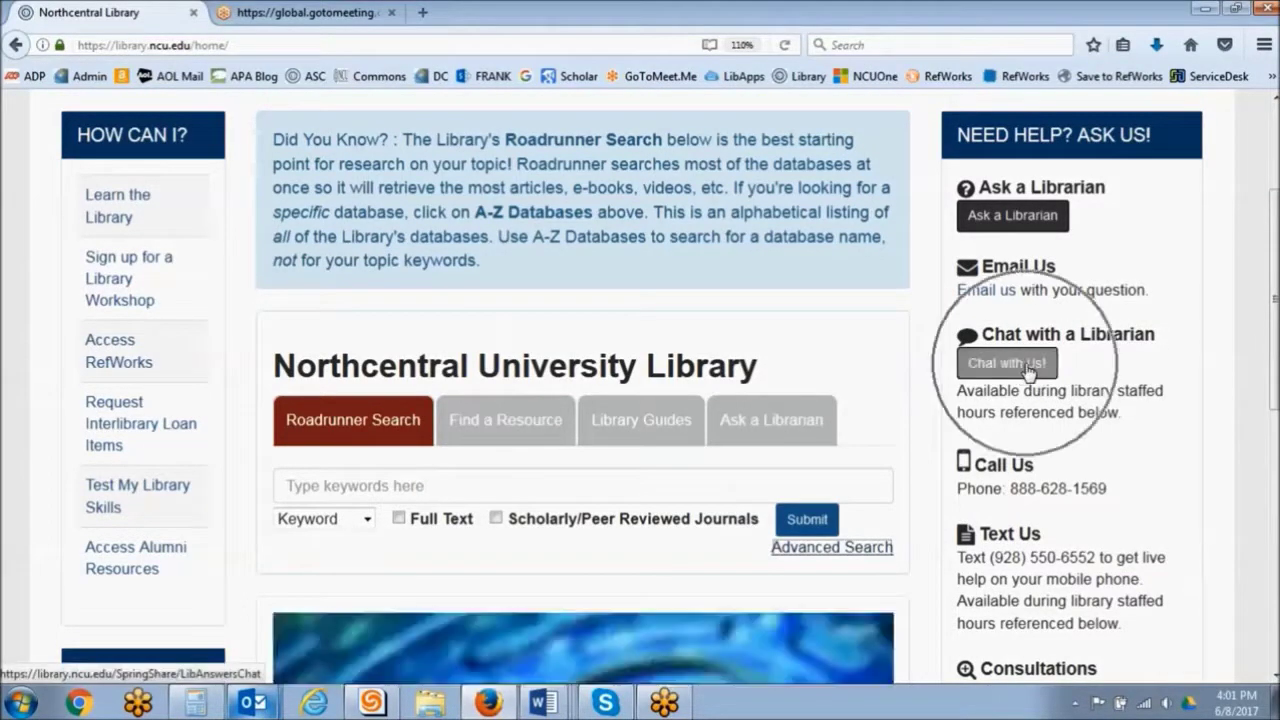
scroll(1030, 368, "down", 3)
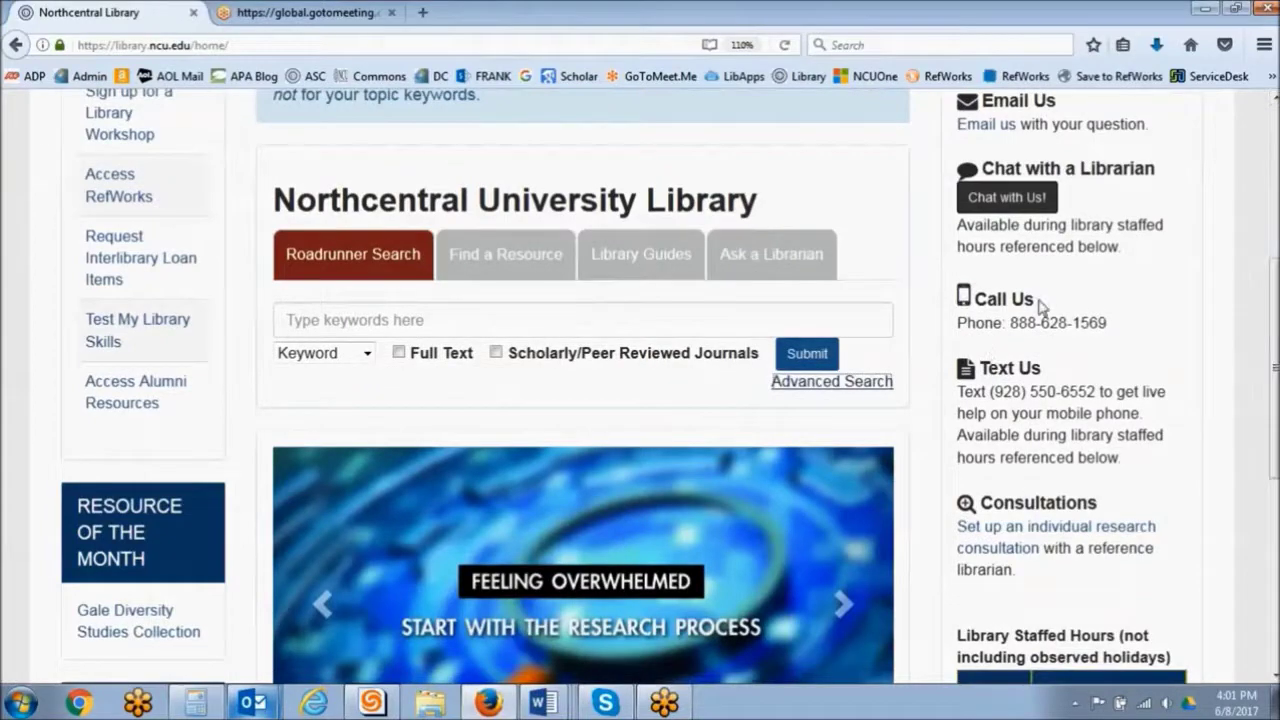
scroll(1045, 390, "down", 3)
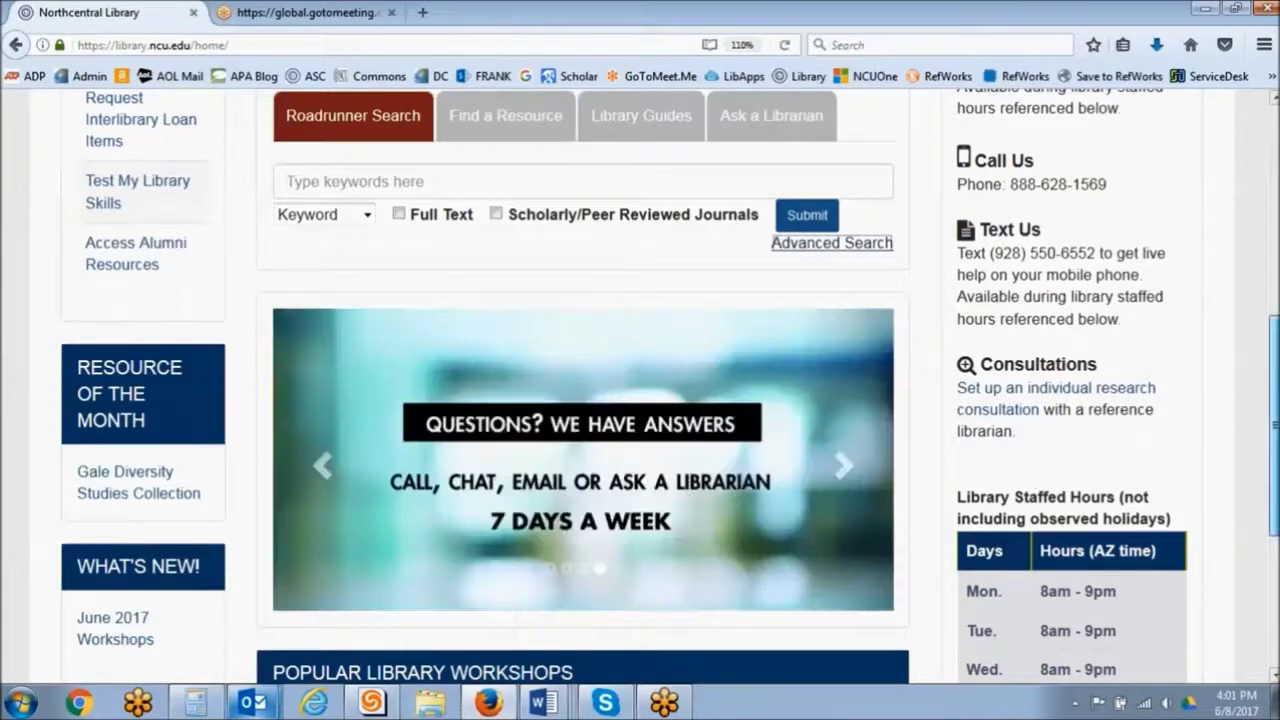
left_click_drag(1270, 322, 1272, 95)
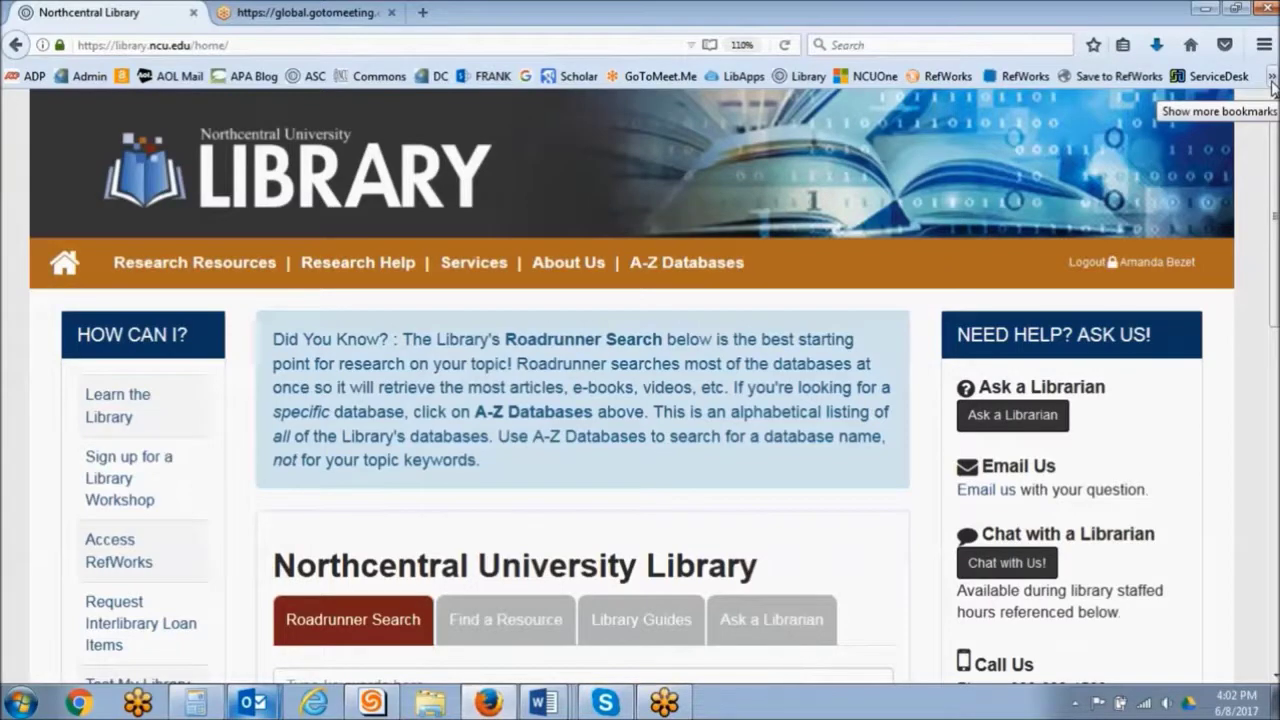
From Research Help, open Learn the Library's Workshop Videos and play the Searching 102 Workshop recording
left_click(368, 272)
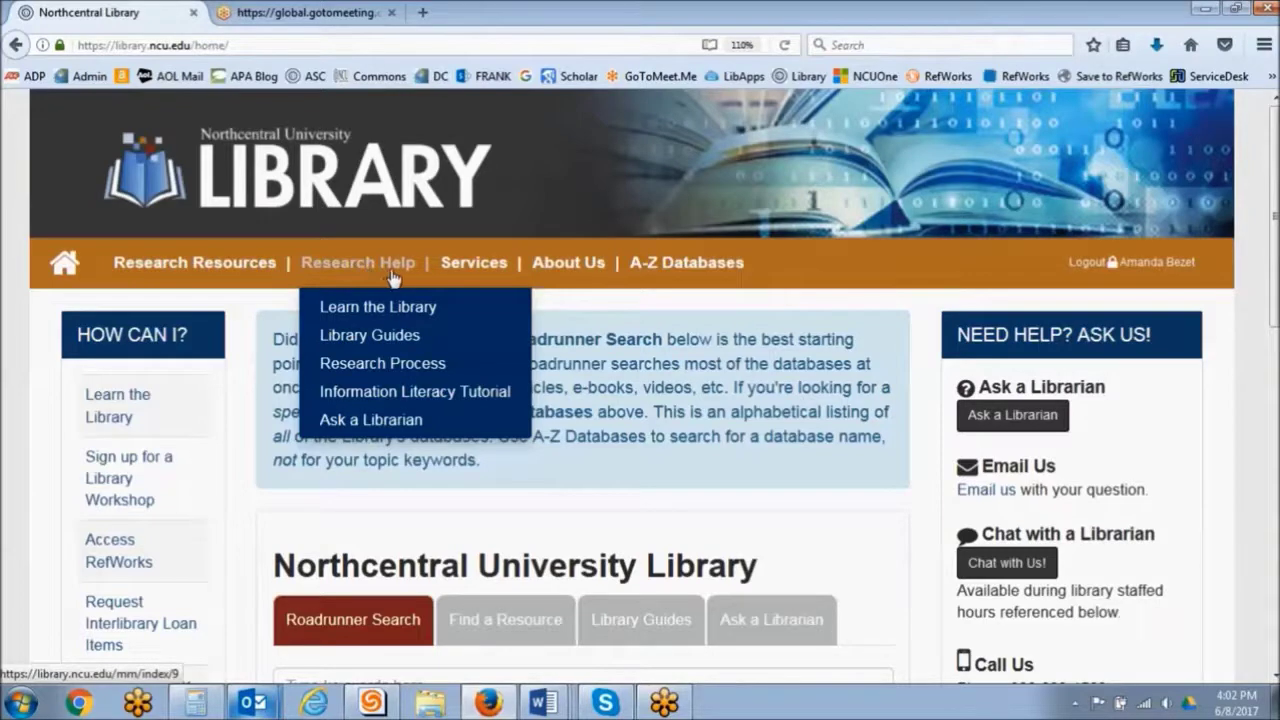
left_click(384, 311)
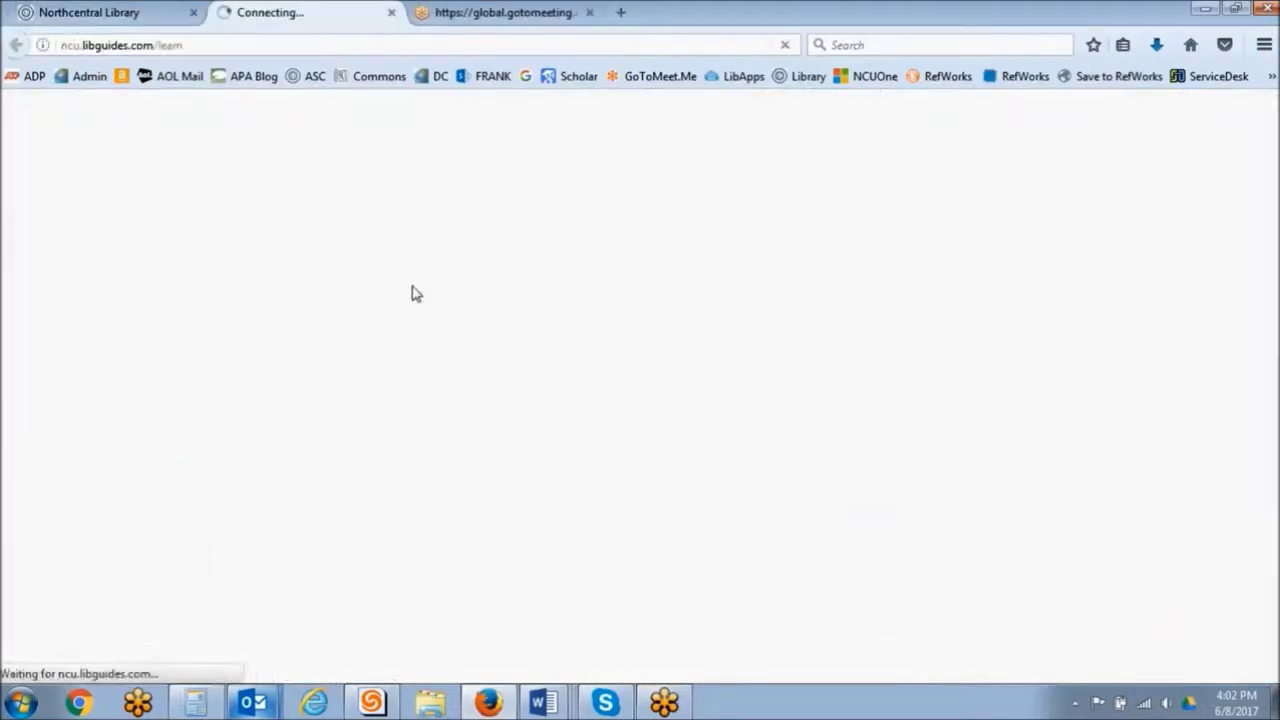
scroll(1046, 330, "down", 3)
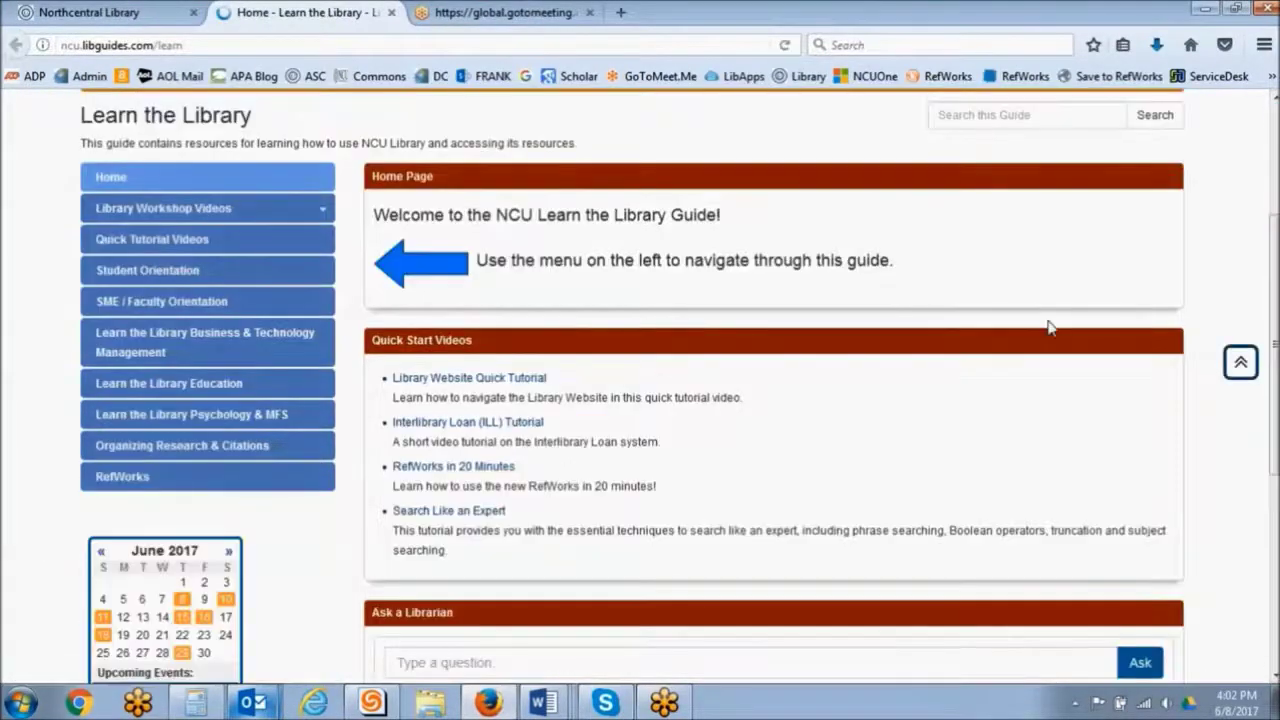
left_click(215, 218)
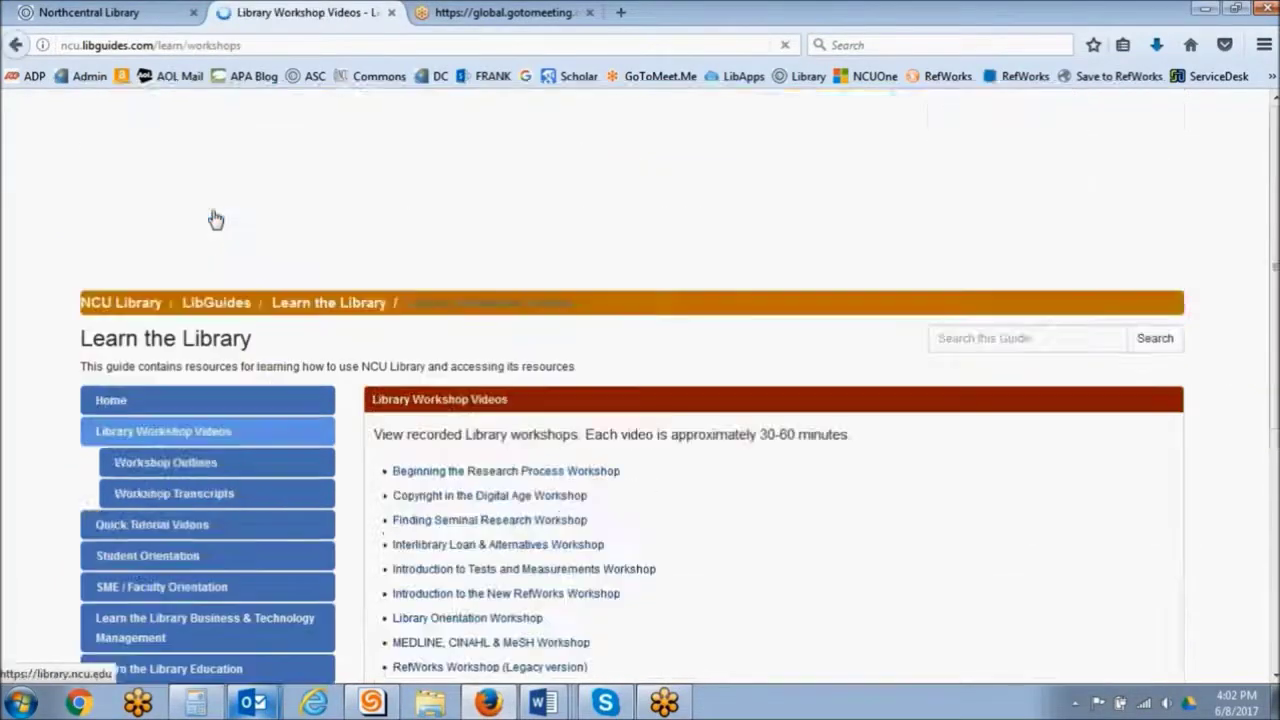
scroll(640, 400, "down", 3)
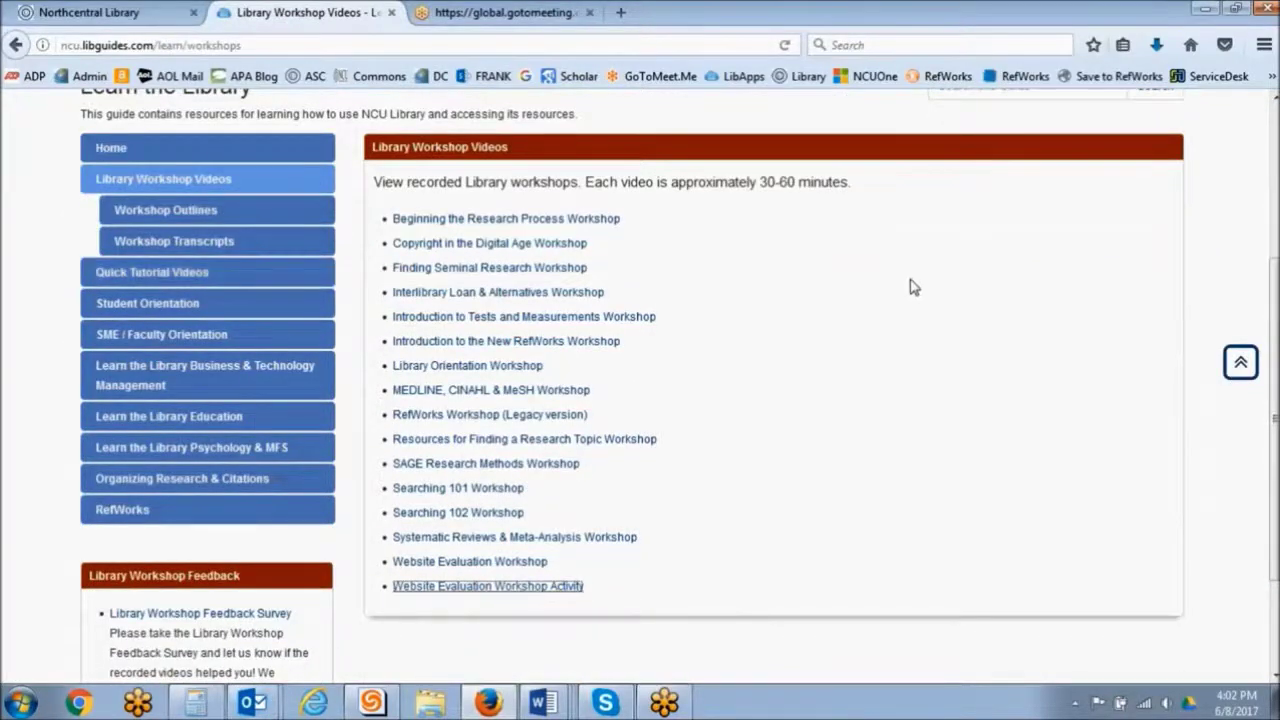
left_click(462, 514)
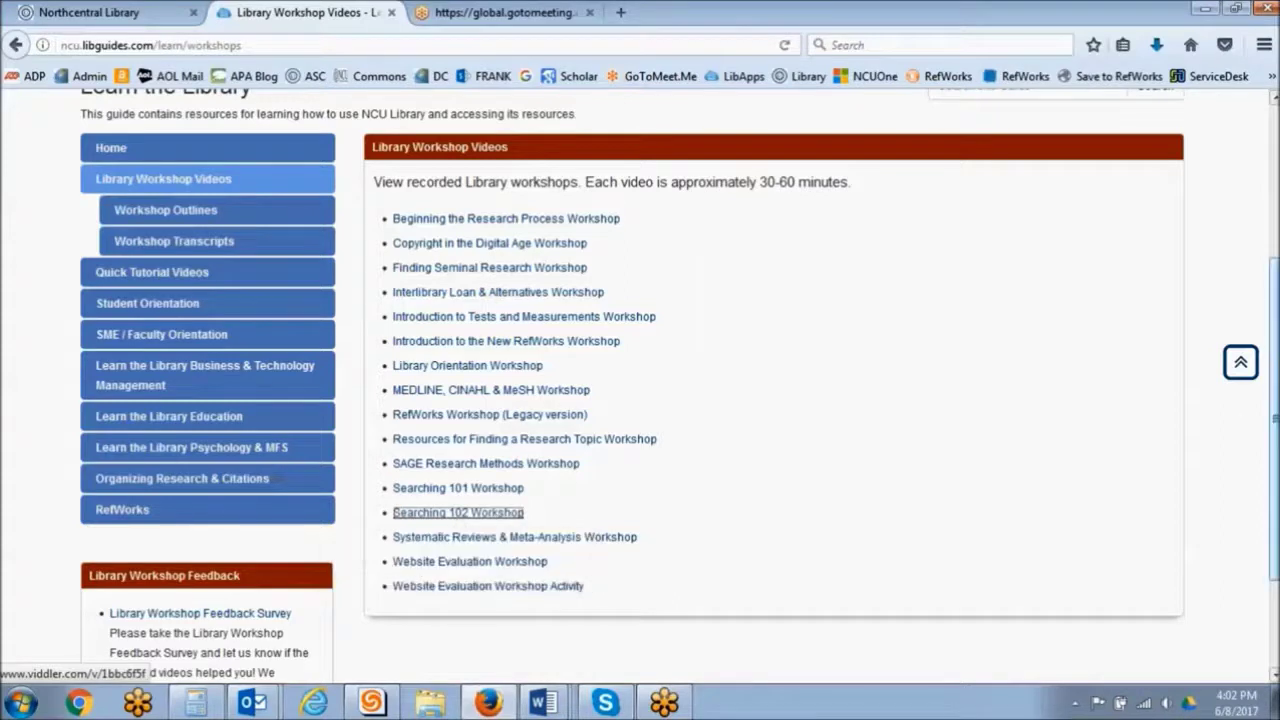
Play the Library Orientation Workshop recording and browse further down the videos page
scroll(870, 540, "down", 1)
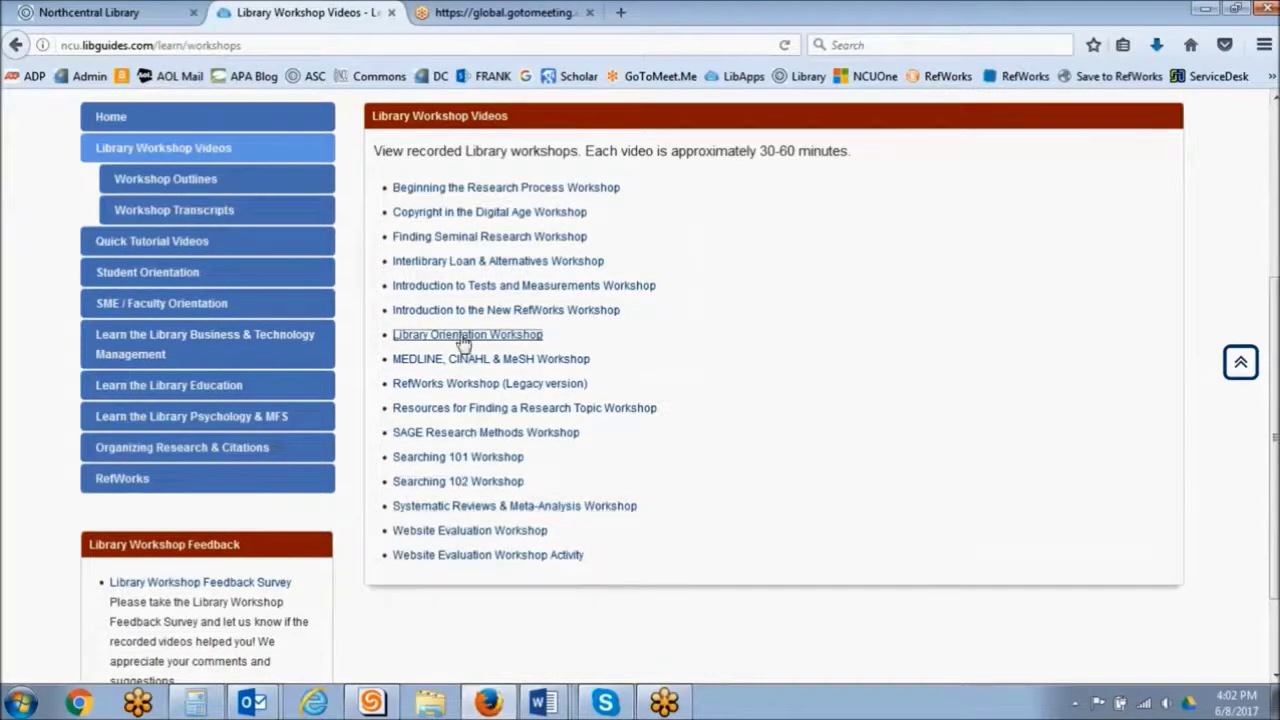
mouse_move(467, 365)
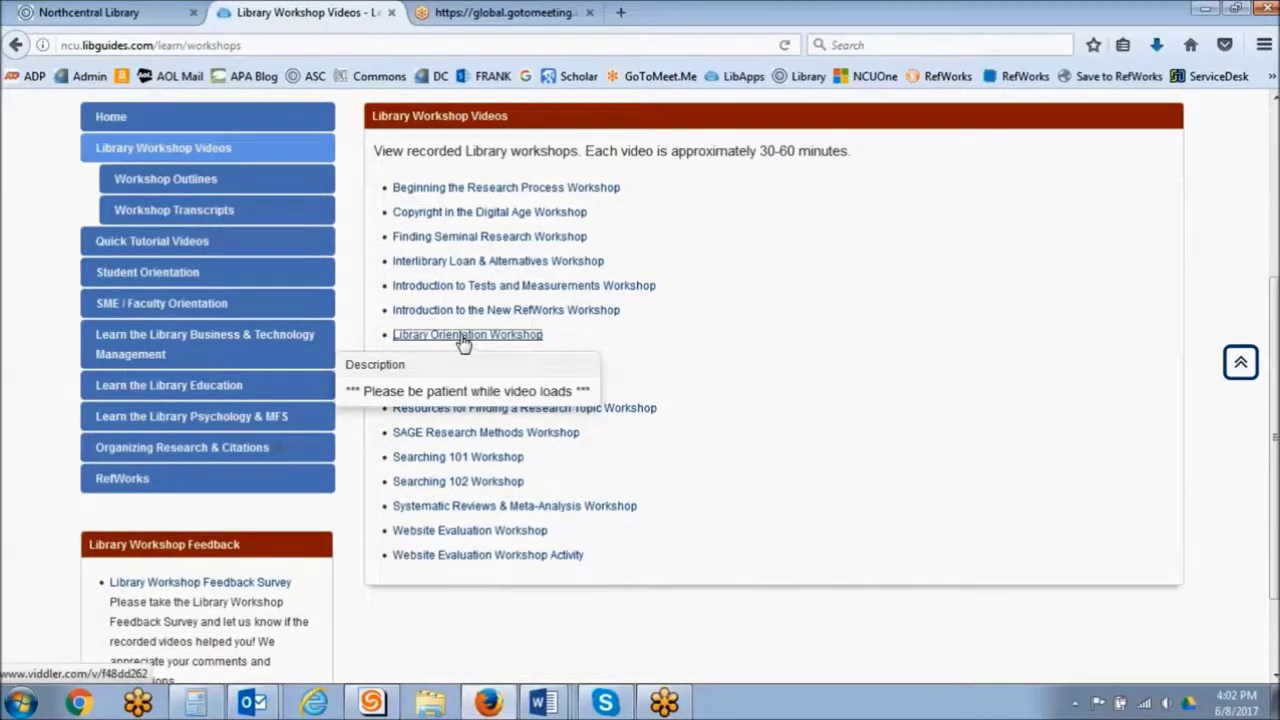
left_click(463, 338)
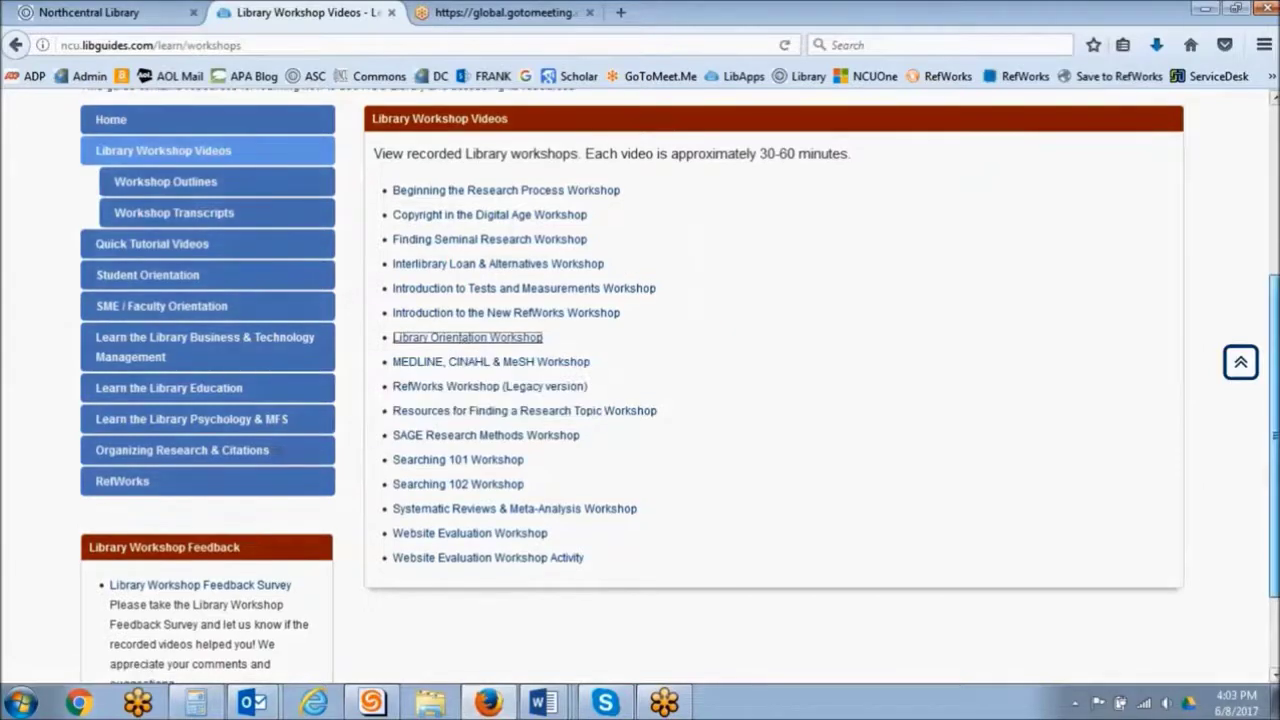
scroll(358, 544, "down", 3)
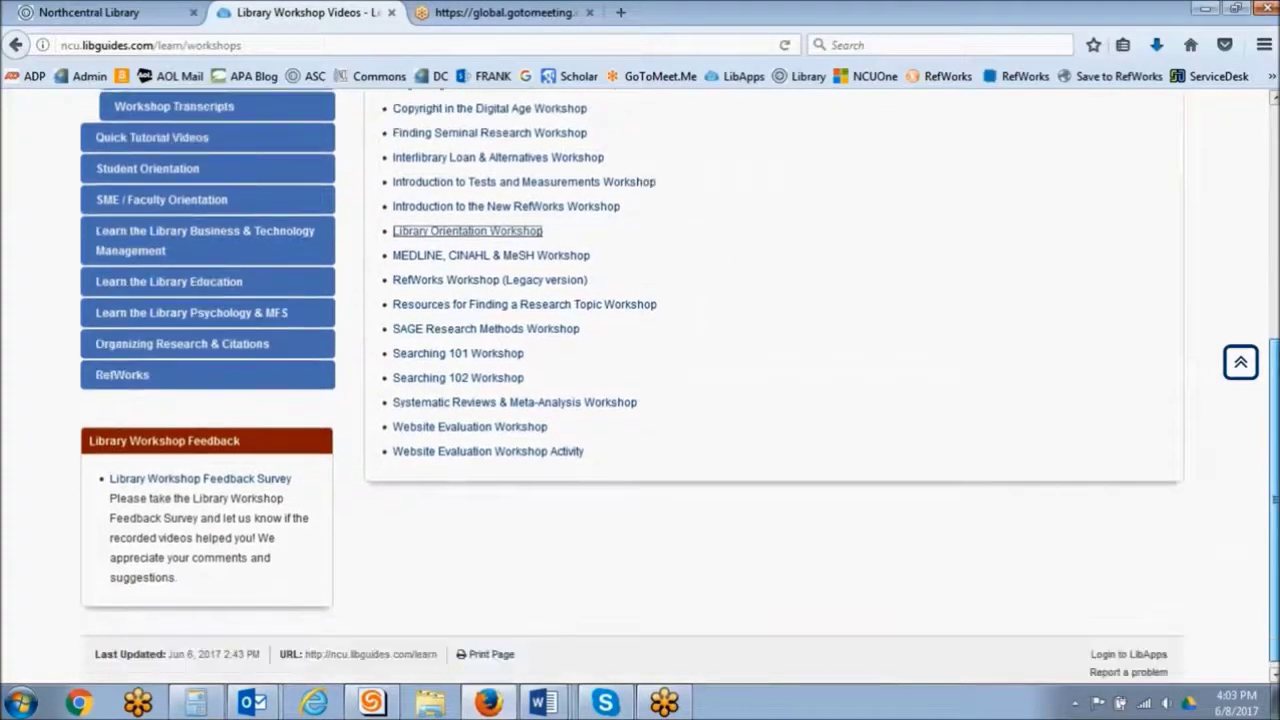
left_click(309, 470)
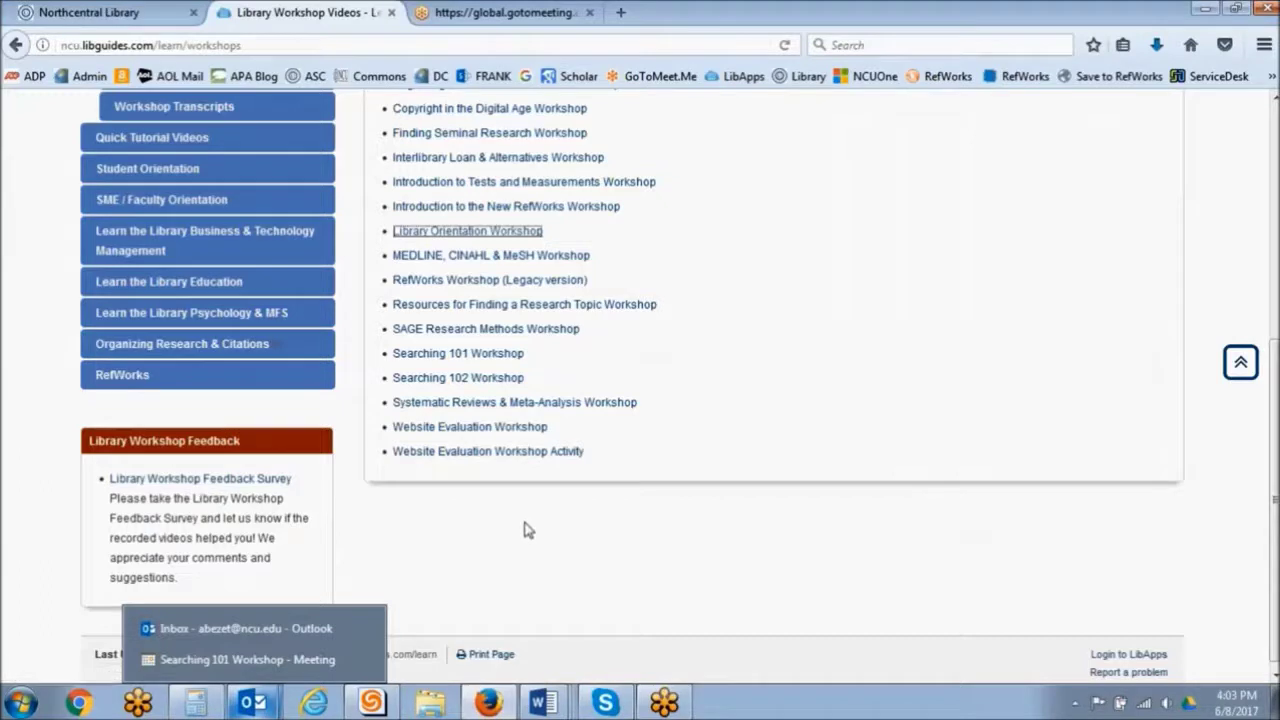
scroll(770, 330, "up", 1)
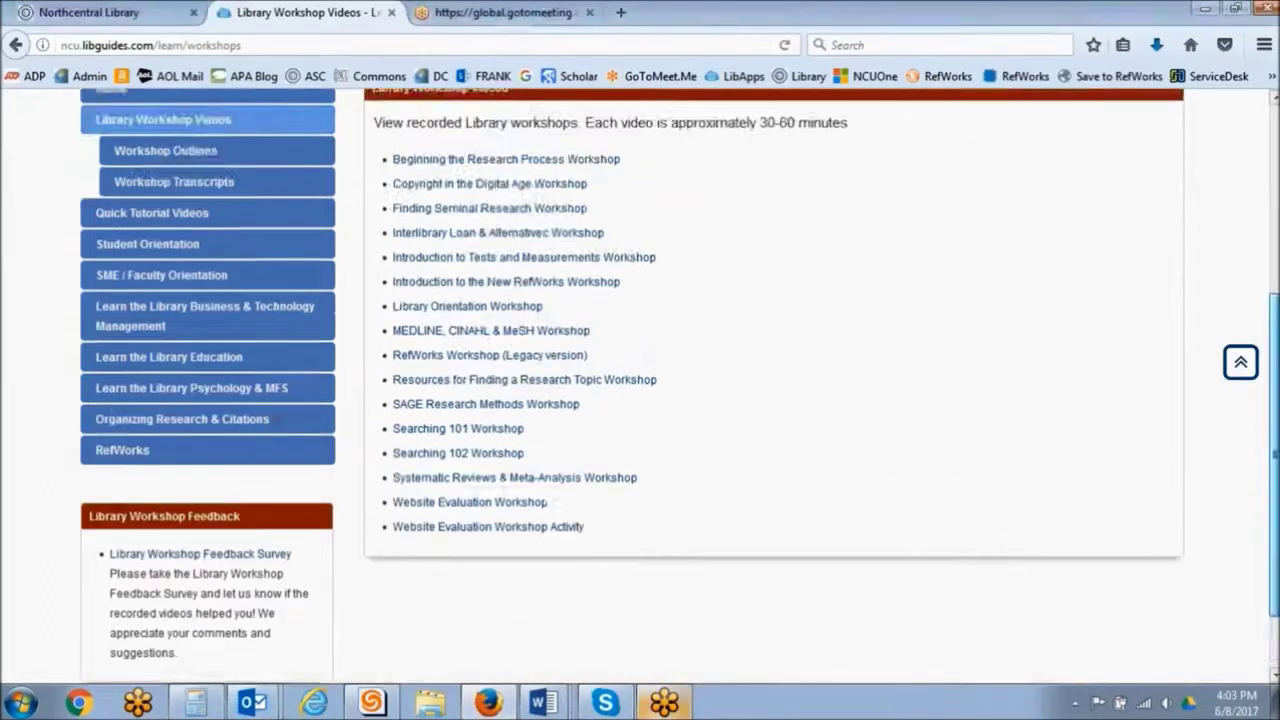
scroll(1273, 530, "down", 1)
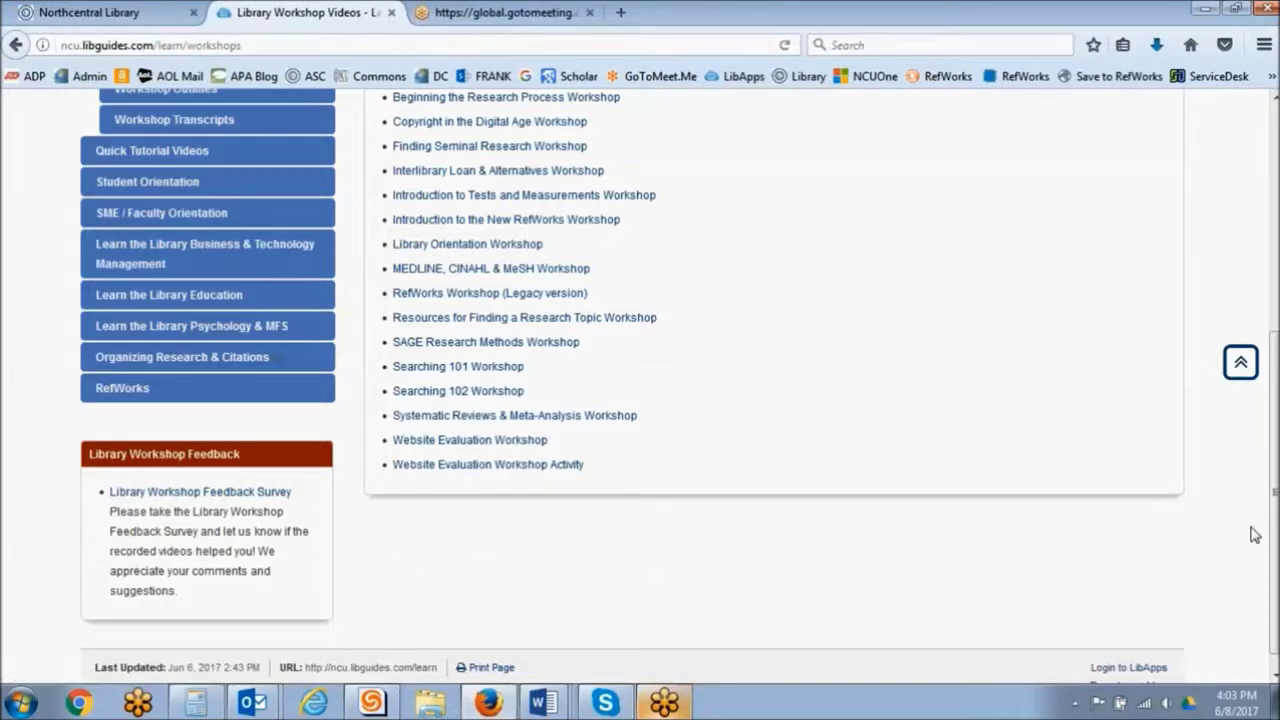
left_click_drag(1273, 530, 1256, 52)
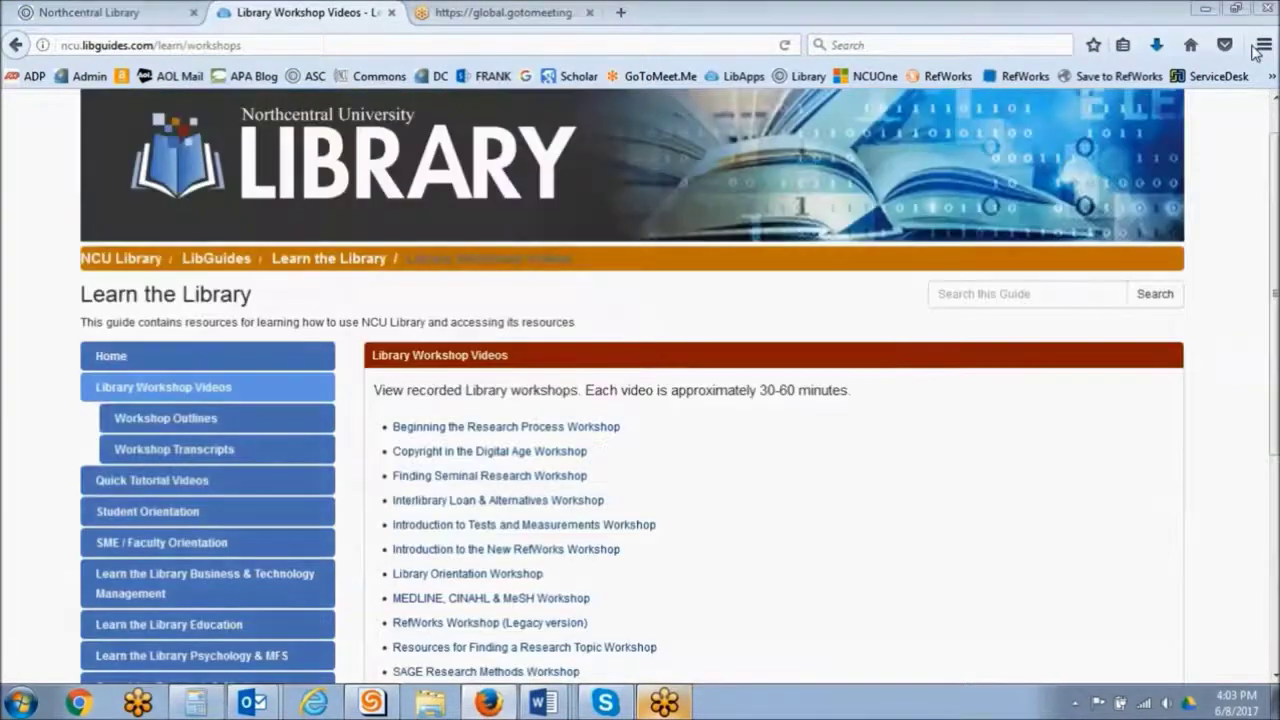
scroll(480, 524, "down", 3)
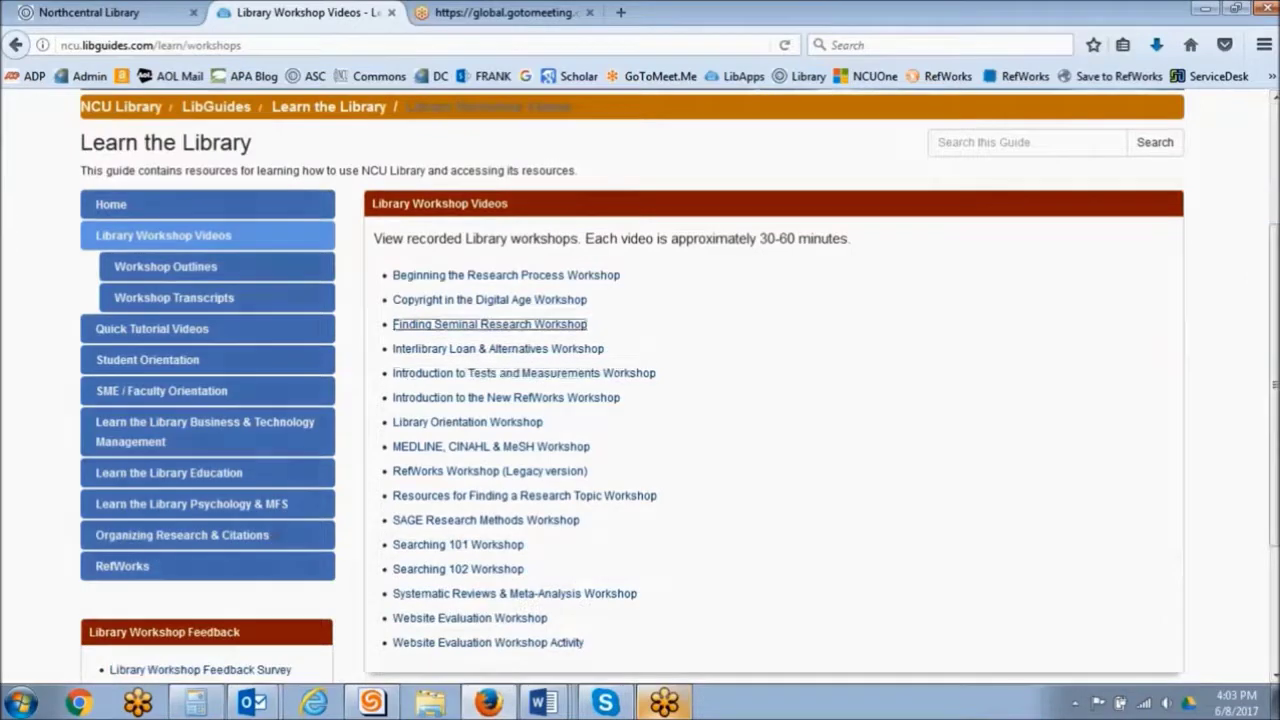
Get the Searching 101 Workshop Outline from Workshop Outlines, then close the guide to return home
left_click(188, 274)
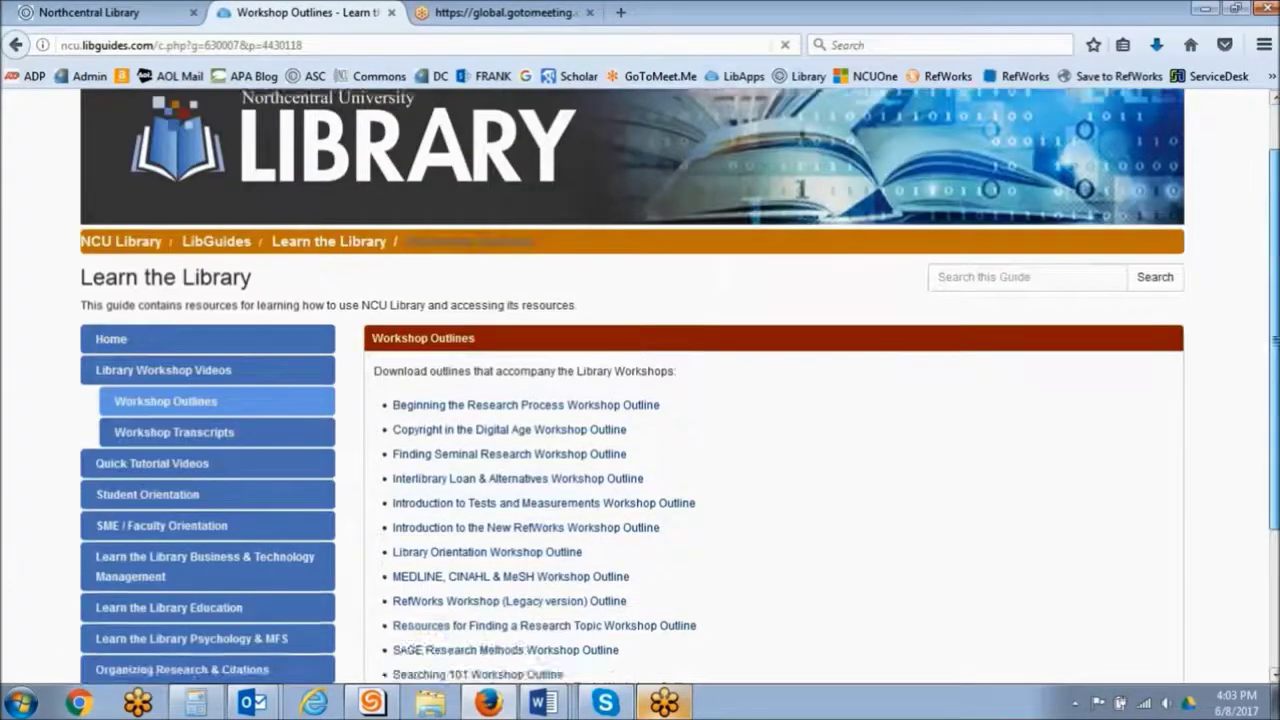
scroll(640, 400, "down", 3)
left_click(445, 490)
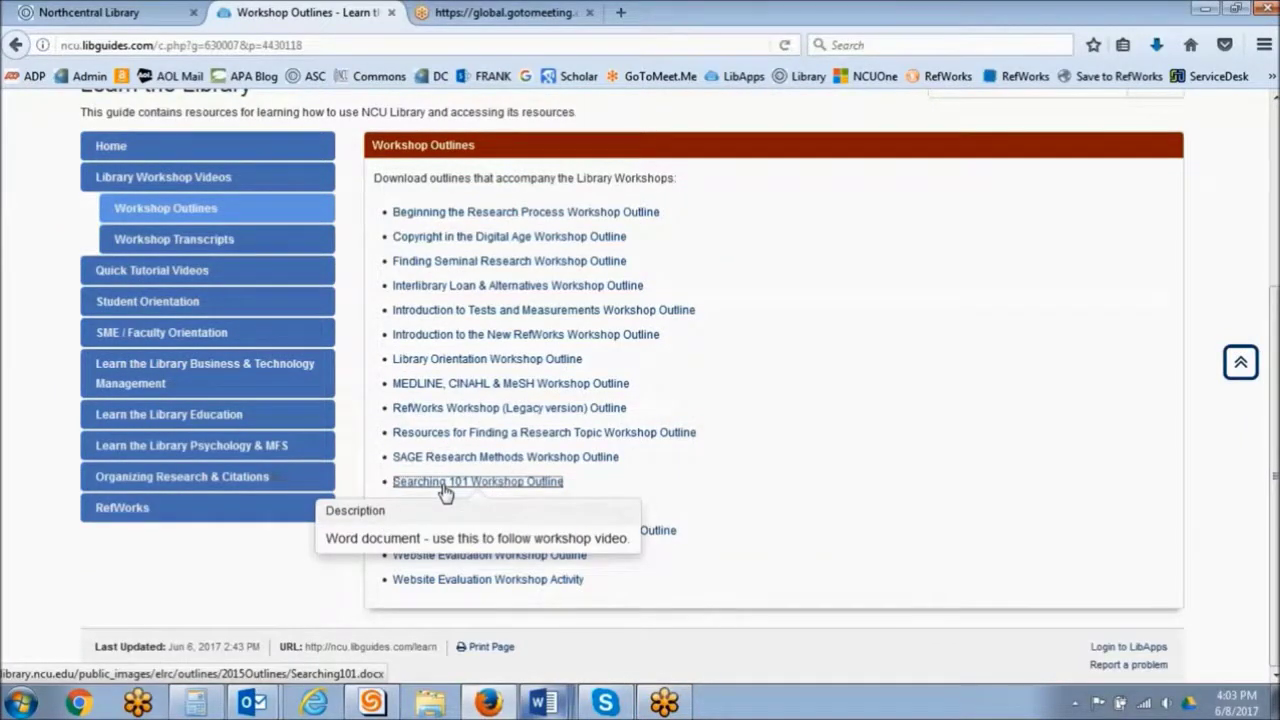
scroll(640, 400, "up", 5)
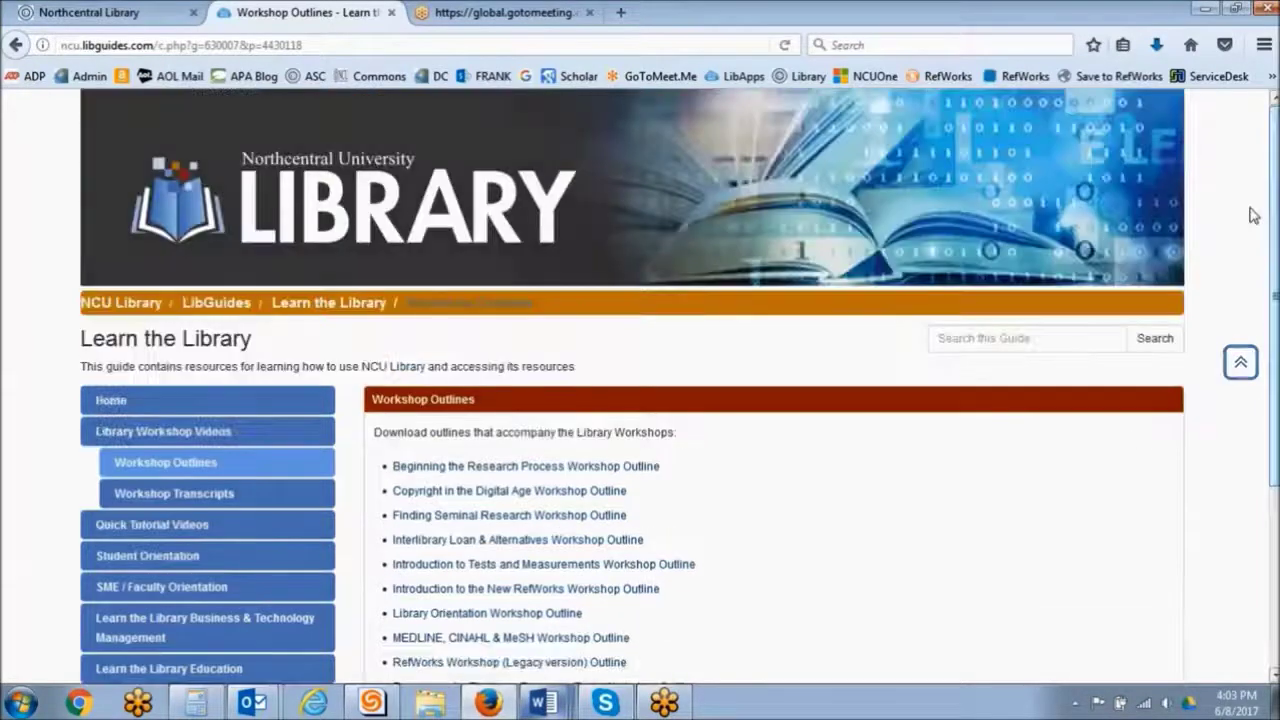
left_click(391, 12)
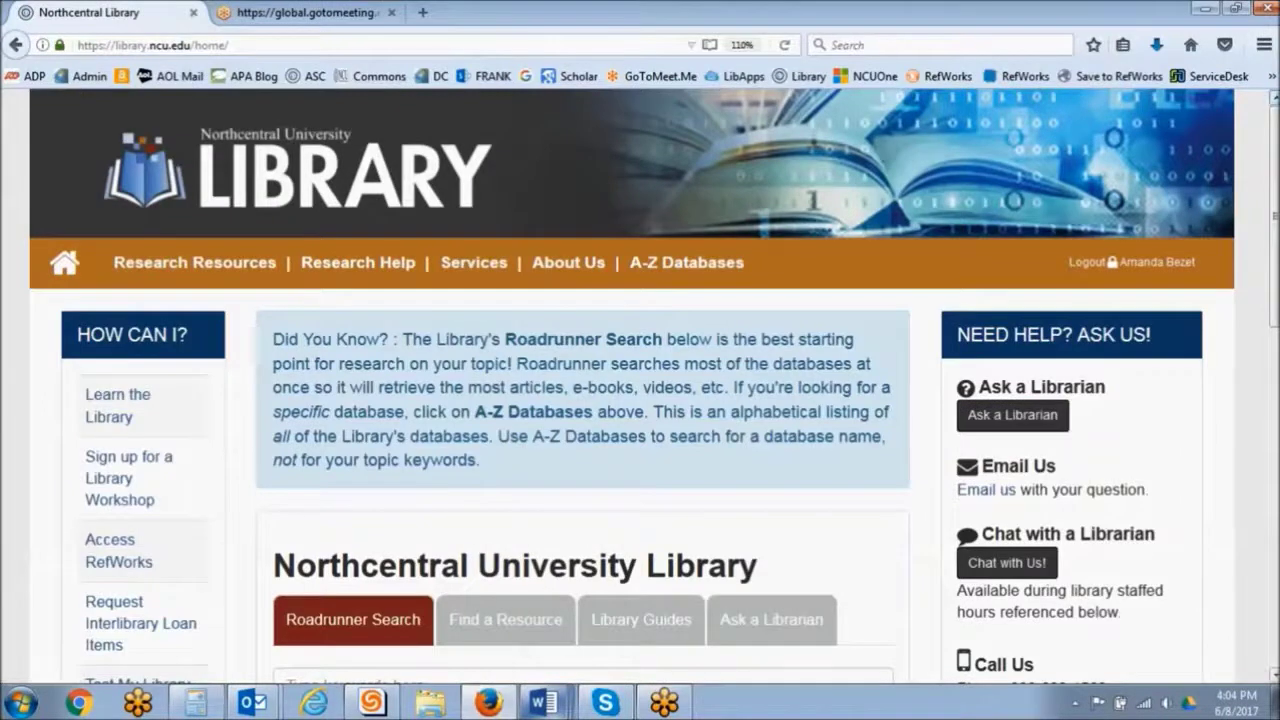
Scroll the home page and open the Research Process guide from Research Help in a new tab
scroll(640, 400, "down", 1)
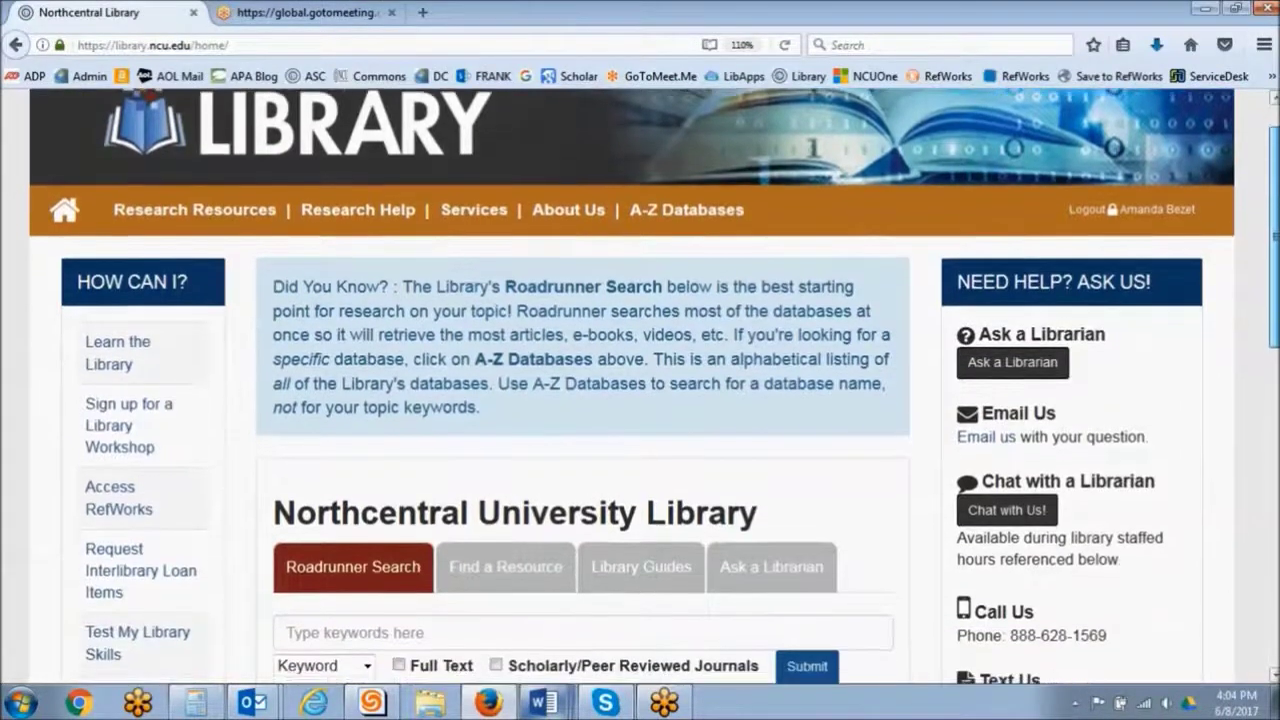
scroll(640, 400, "down", 1)
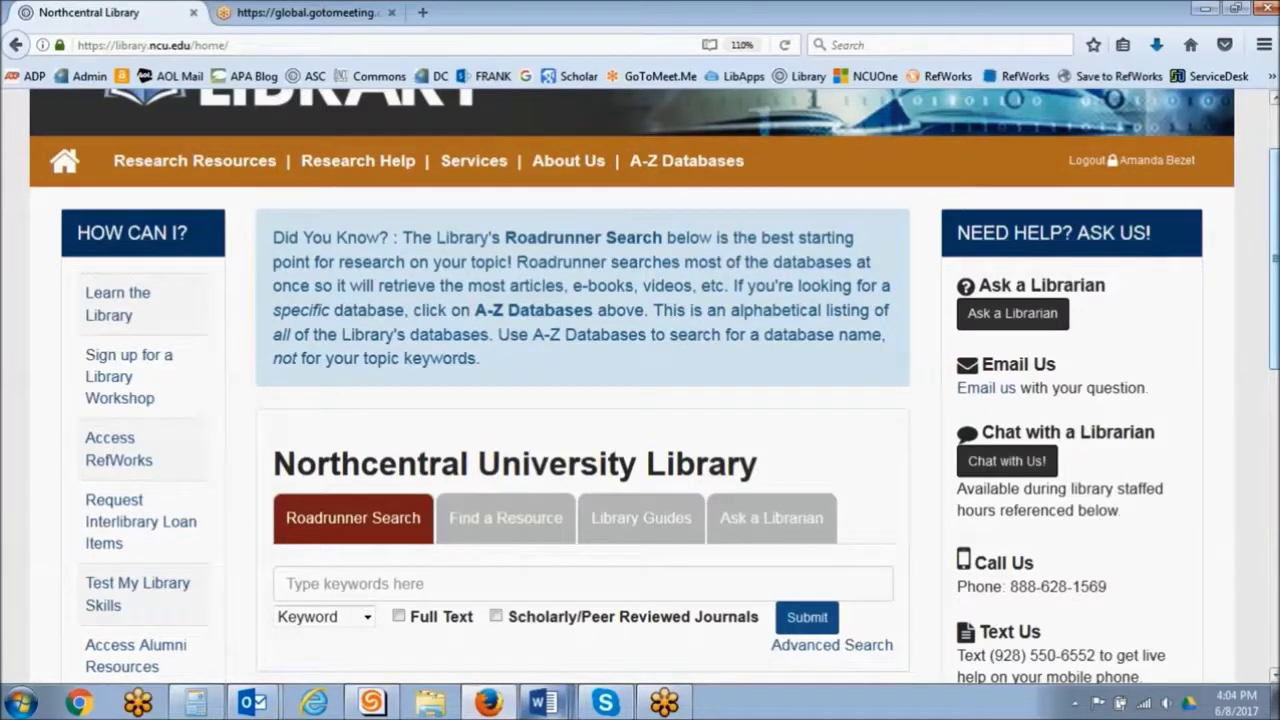
scroll(463, 468, "up", 2)
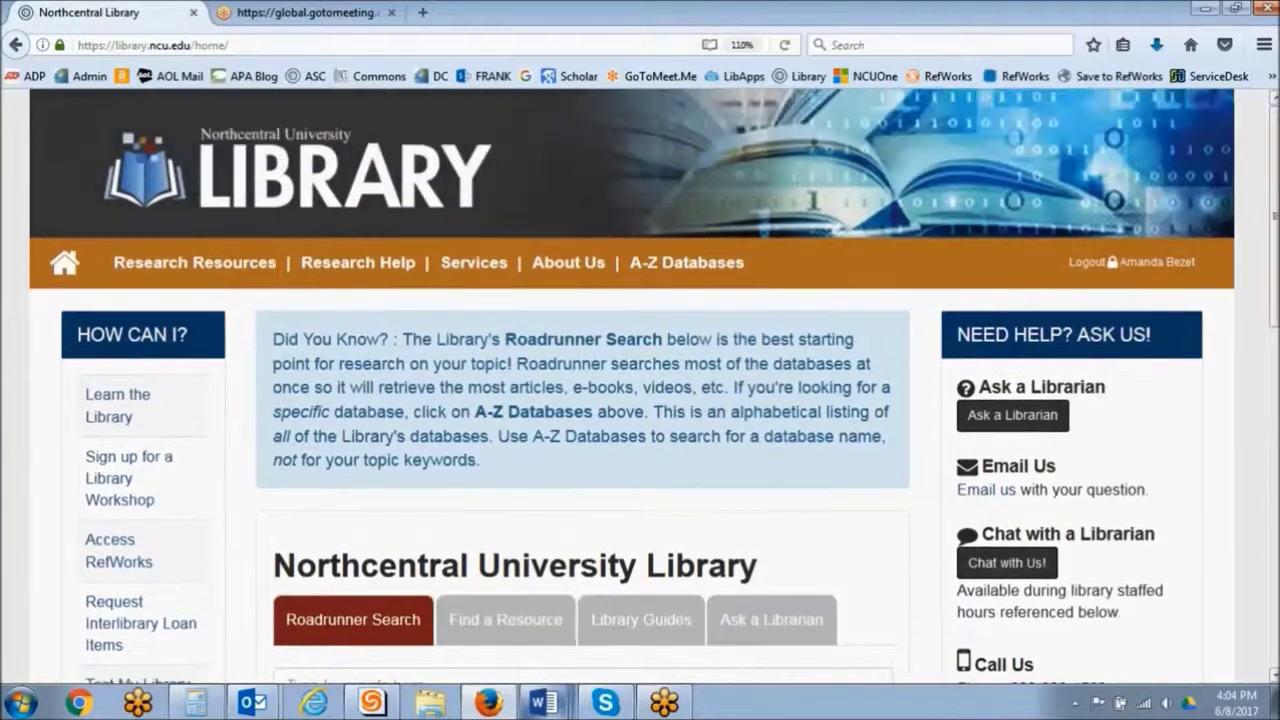
left_click(411, 264)
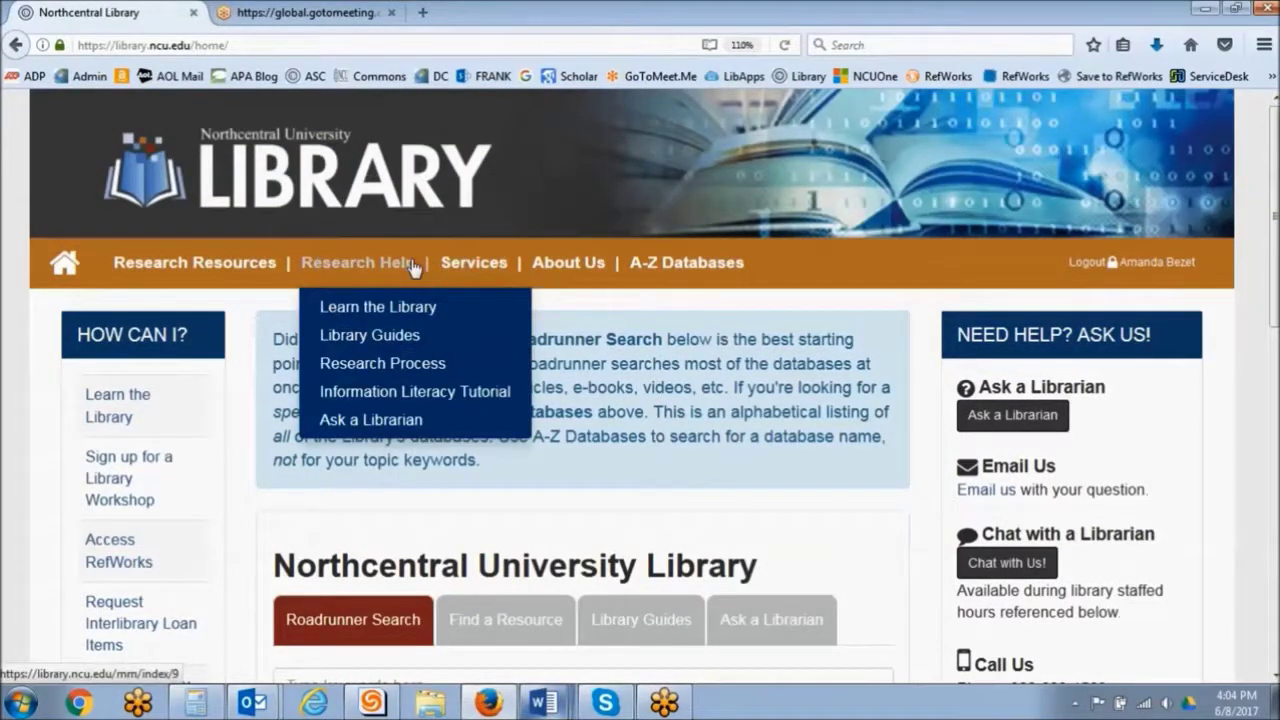
left_click(410, 365)
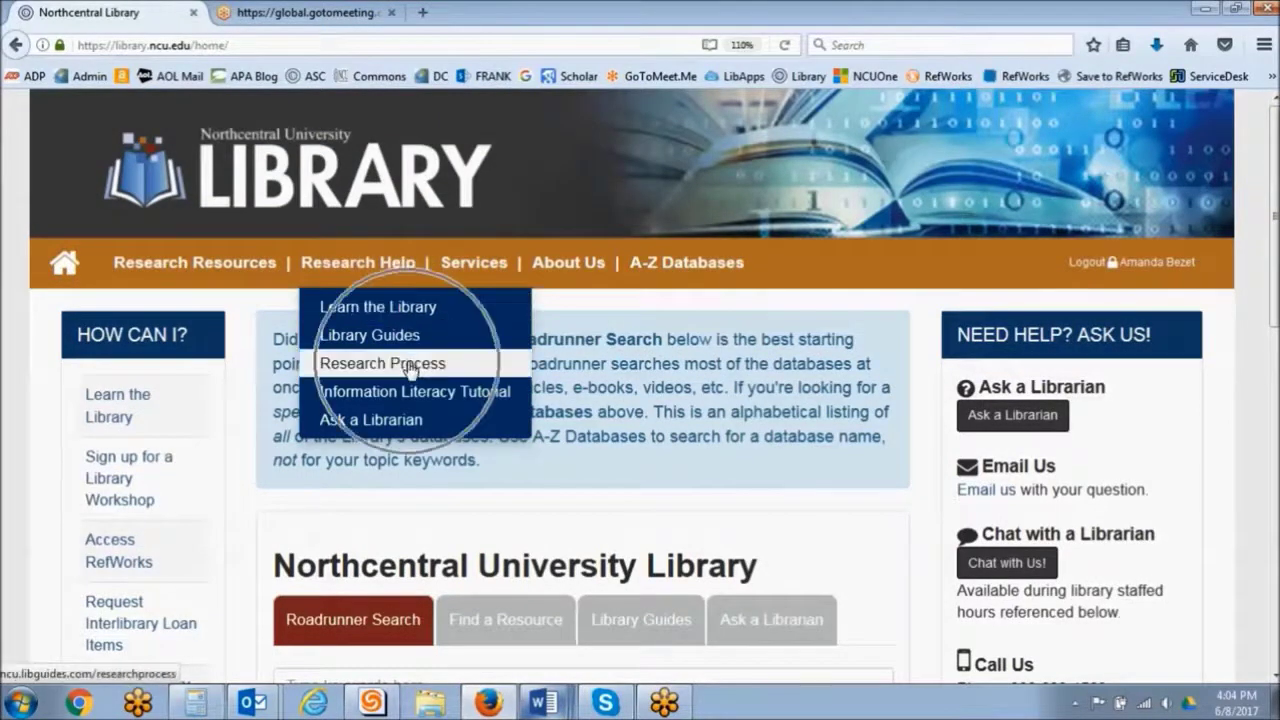
left_click(410, 365)
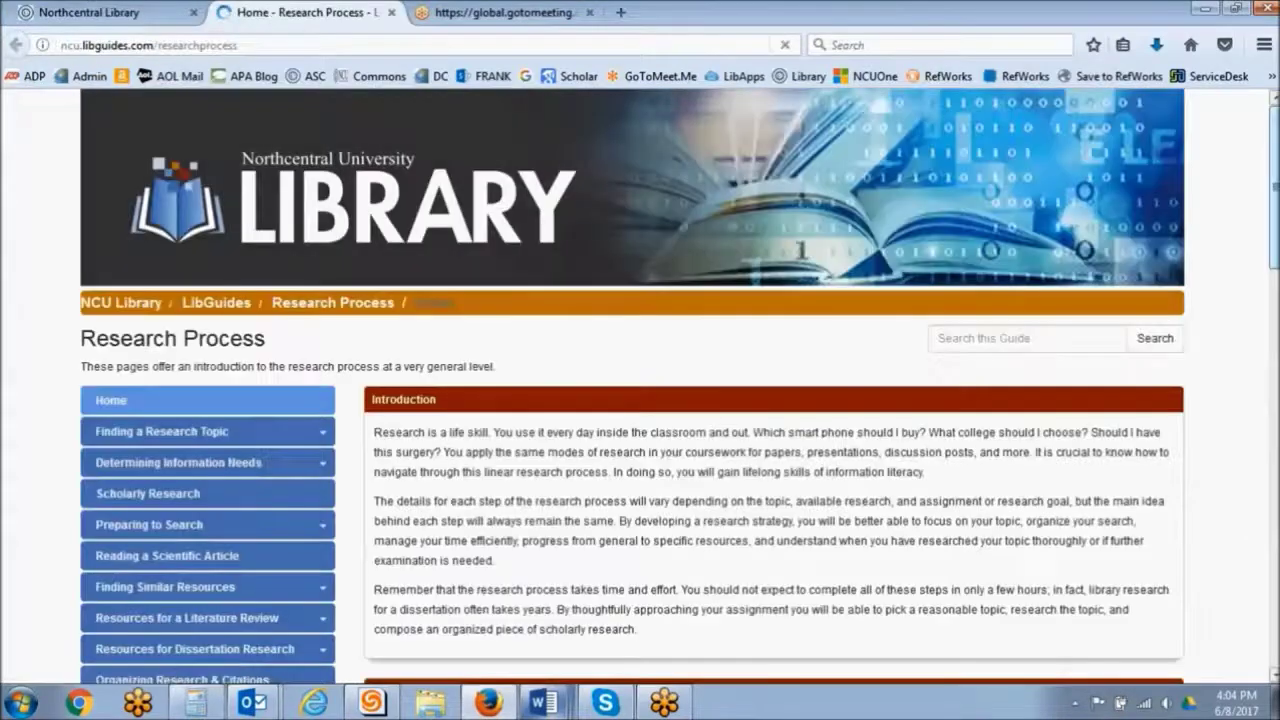
Scroll the Research Process guide's introduction and flow chart down to its literature review resources
scroll(680, 388, "down", 2)
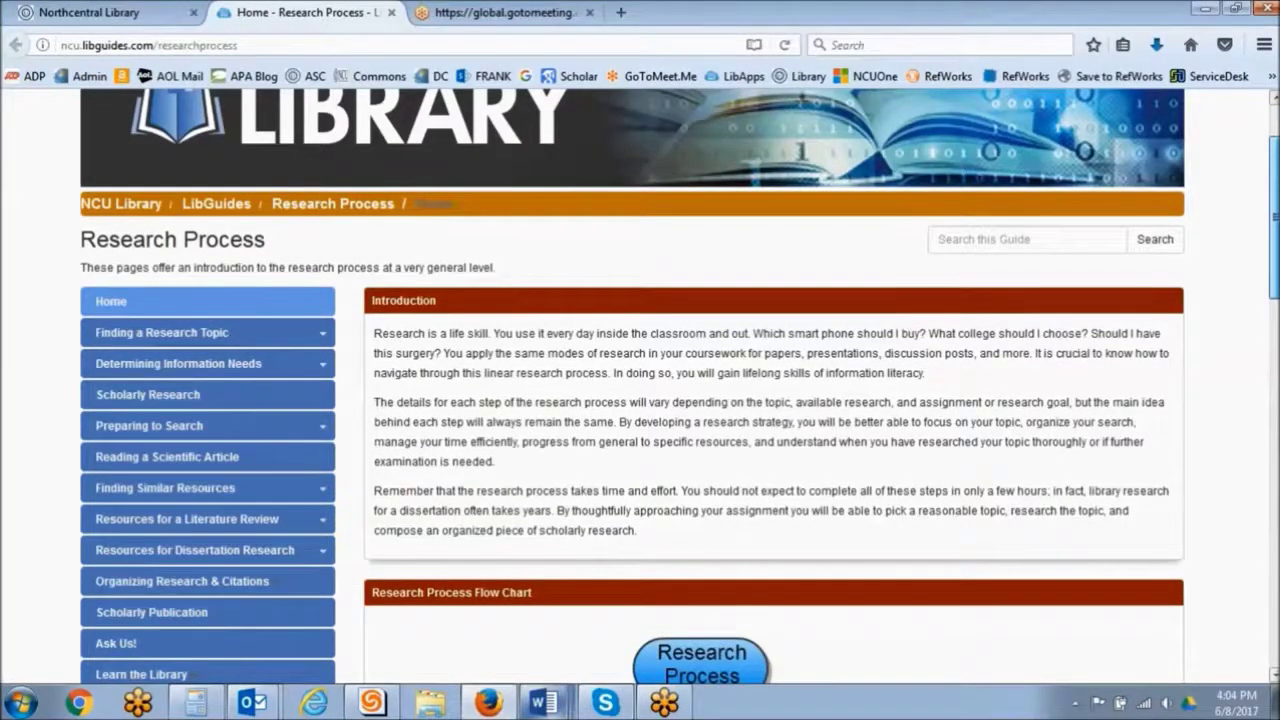
scroll(200, 360, "down", 1)
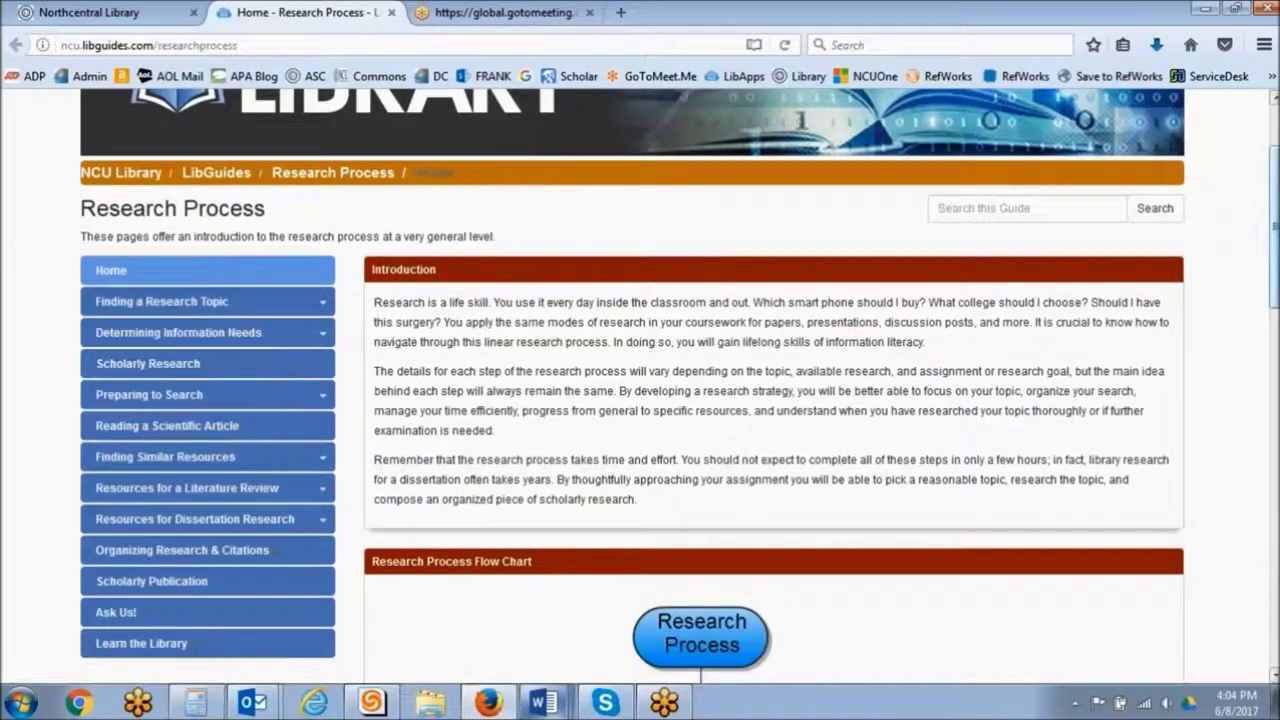
scroll(142, 414, "down", 3)
left_click(142, 410)
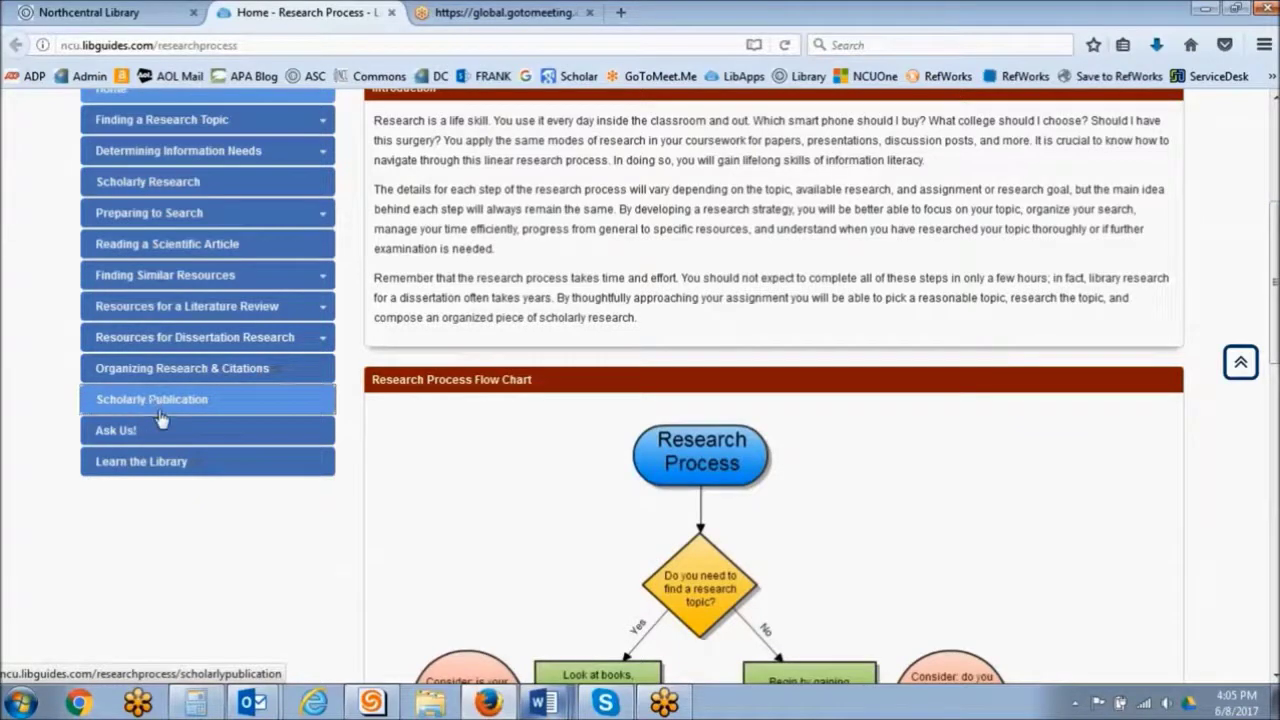
scroll(150, 412, "up", 1)
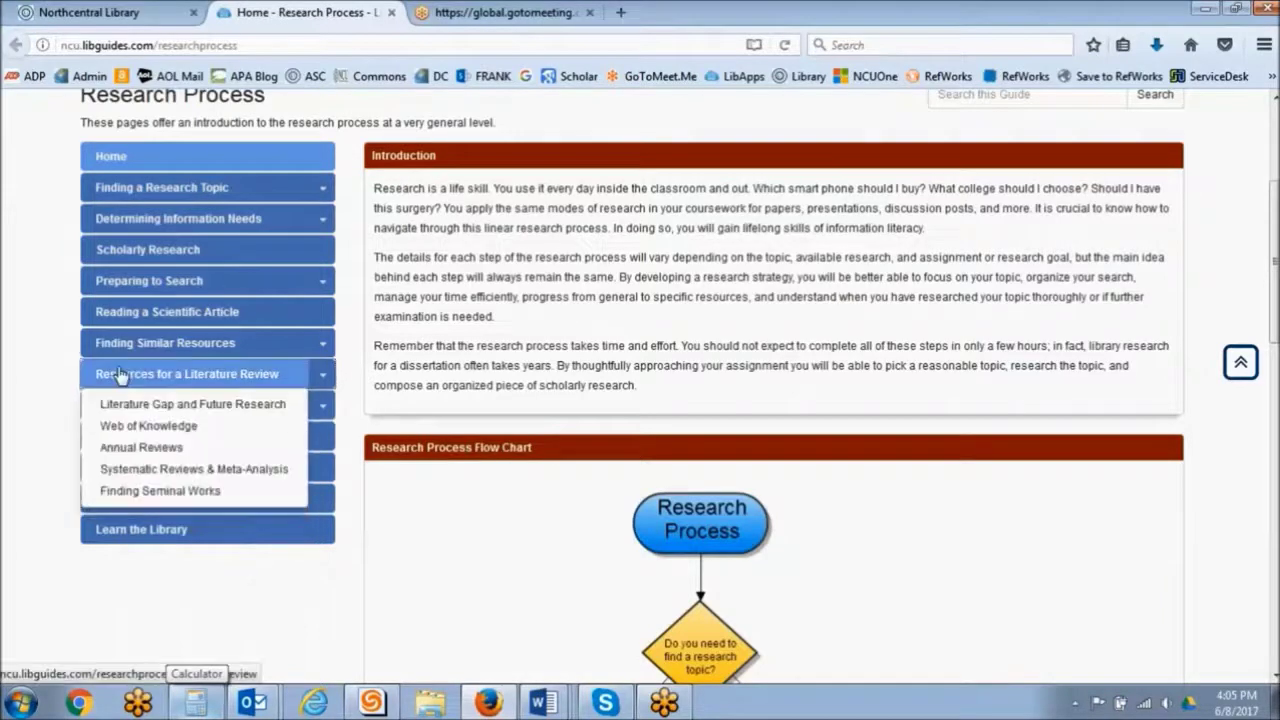
View the Preparing to Search, Search Limits and Nesting guide pages, then return to the library home tab
left_click(160, 283)
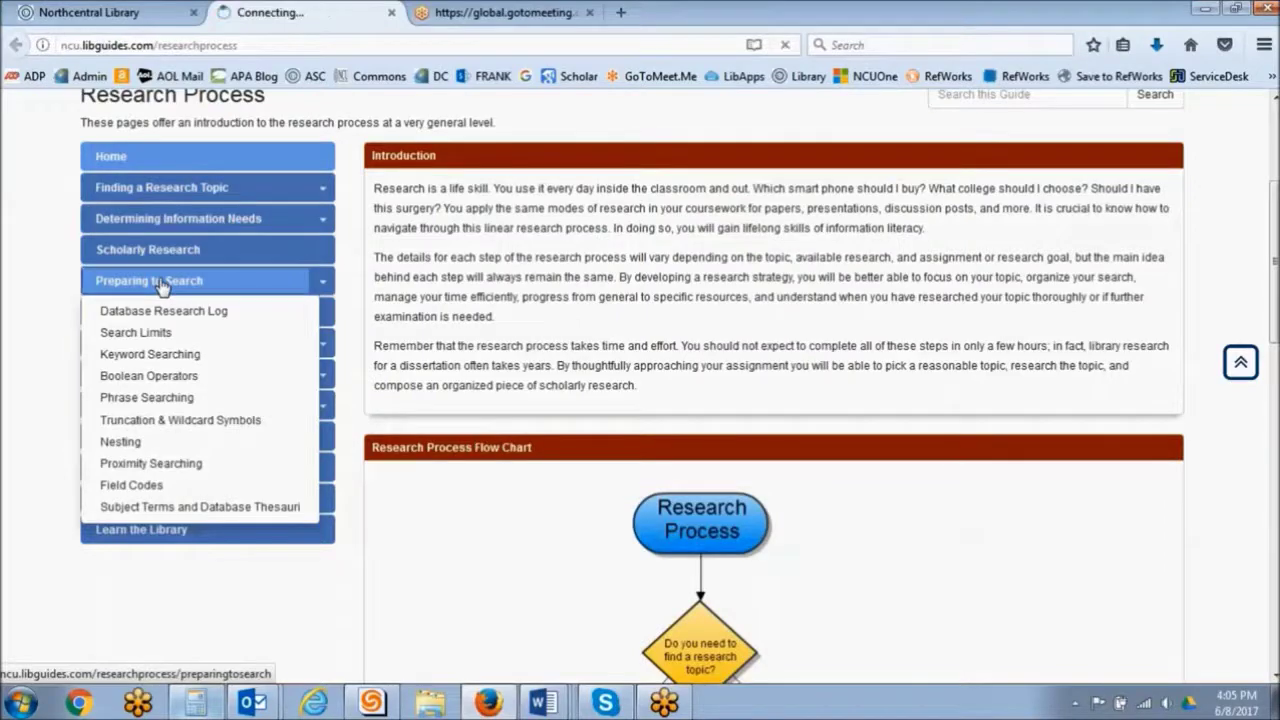
scroll(640, 400, "down", 5)
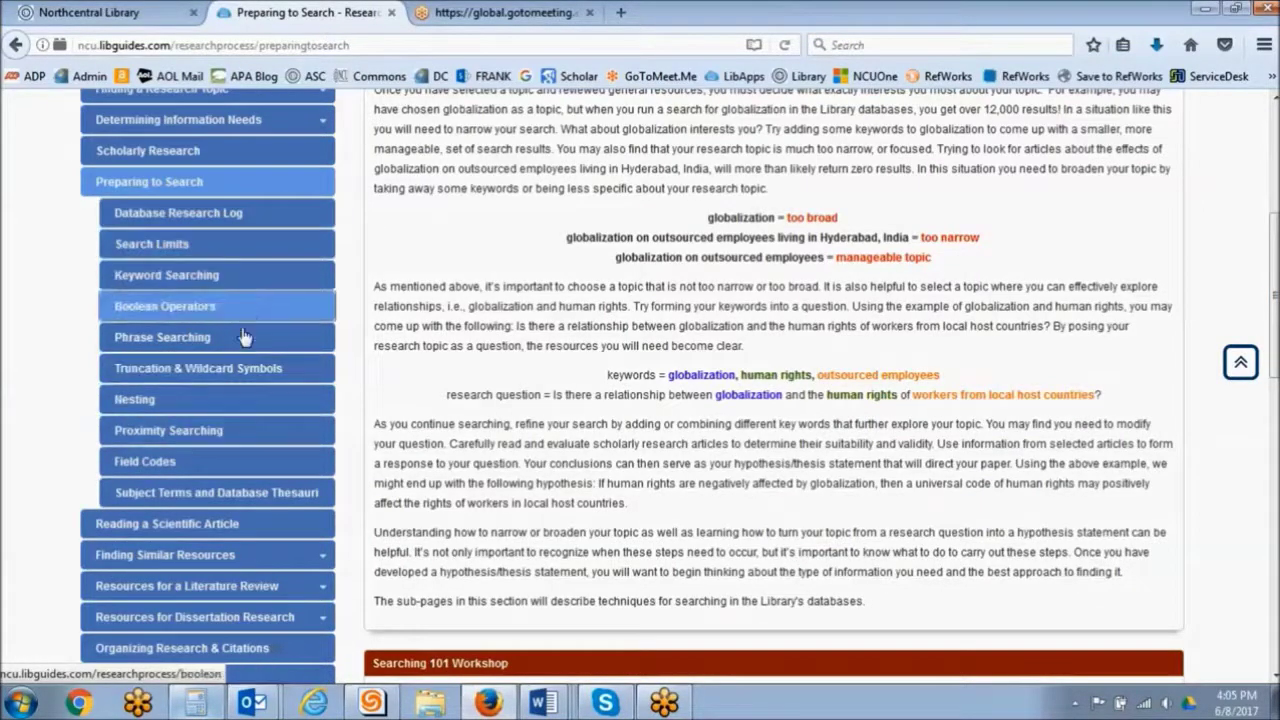
left_click(160, 248)
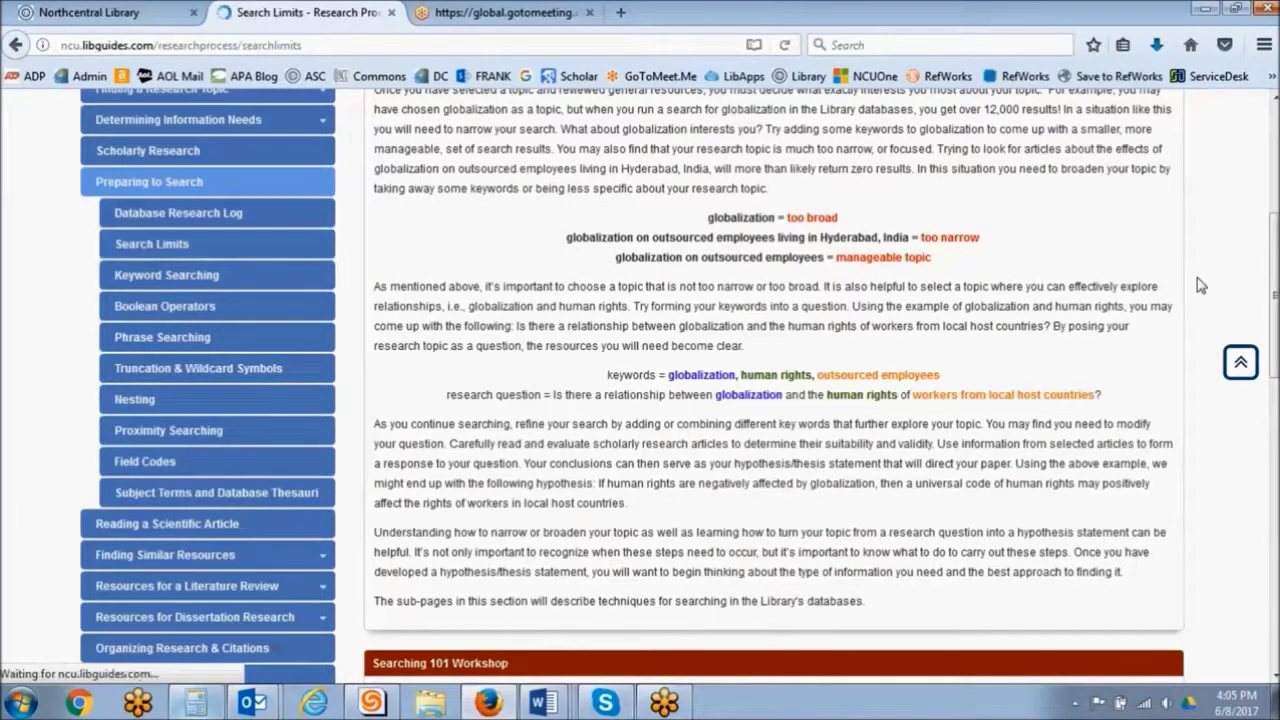
scroll(1200, 285, "down", 3)
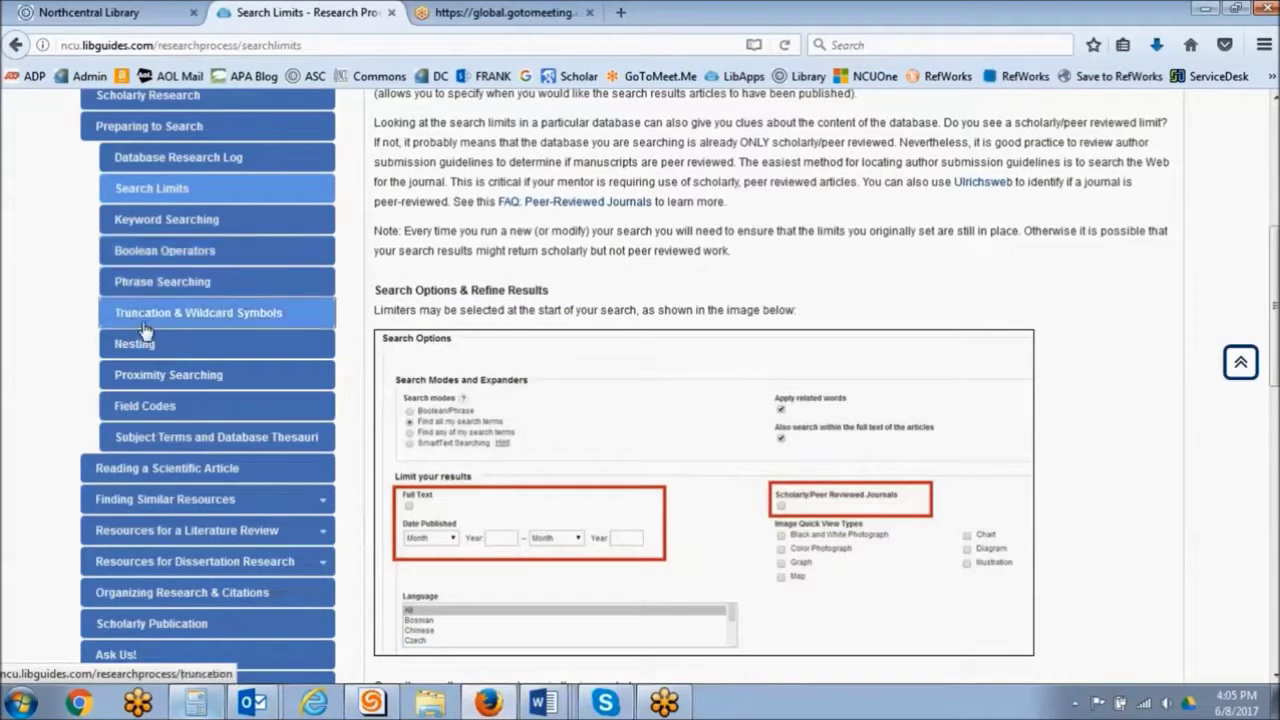
left_click(137, 354)
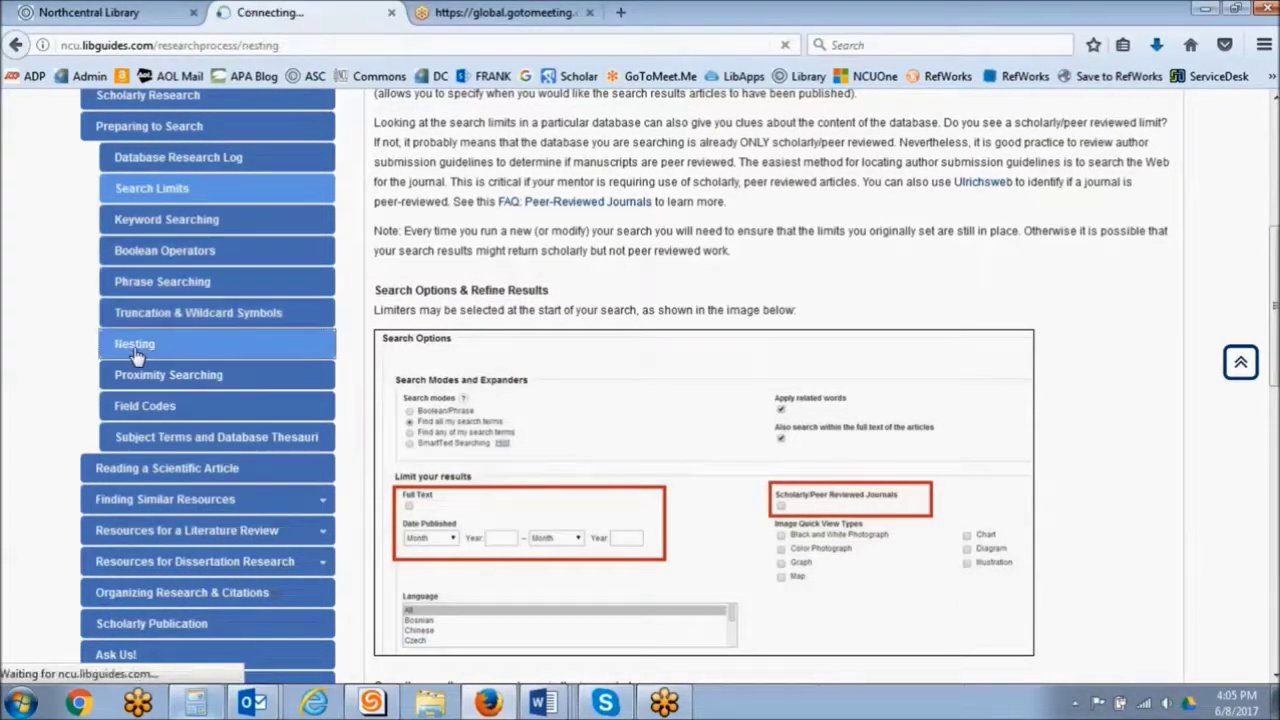
scroll(760, 400, "down", 10)
scroll(760, 400, "down", 5)
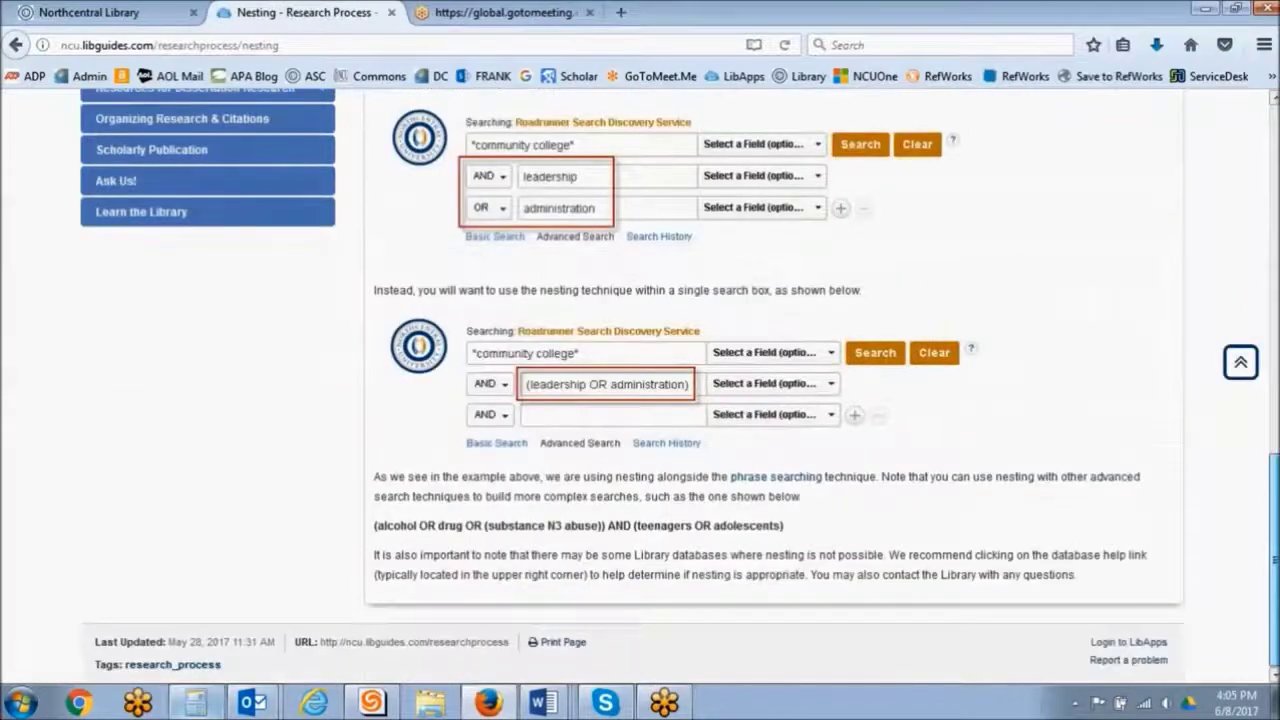
scroll(640, 400, "up", 15)
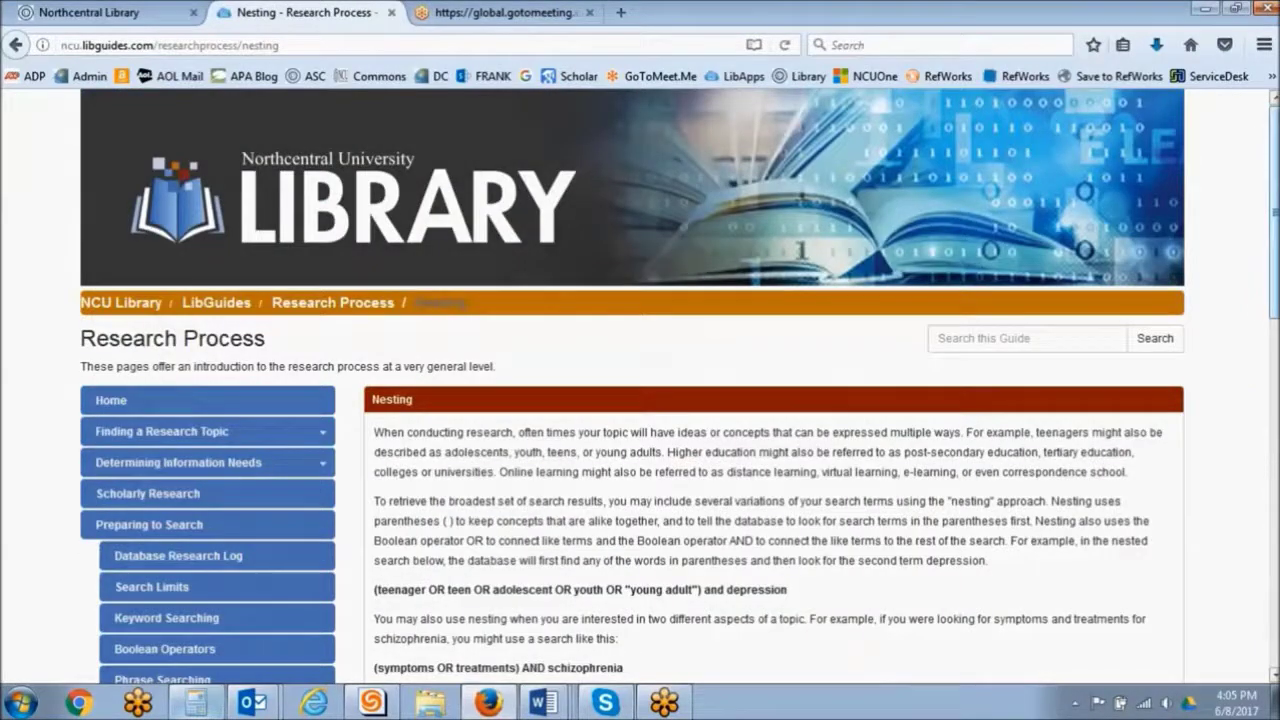
left_click(127, 16)
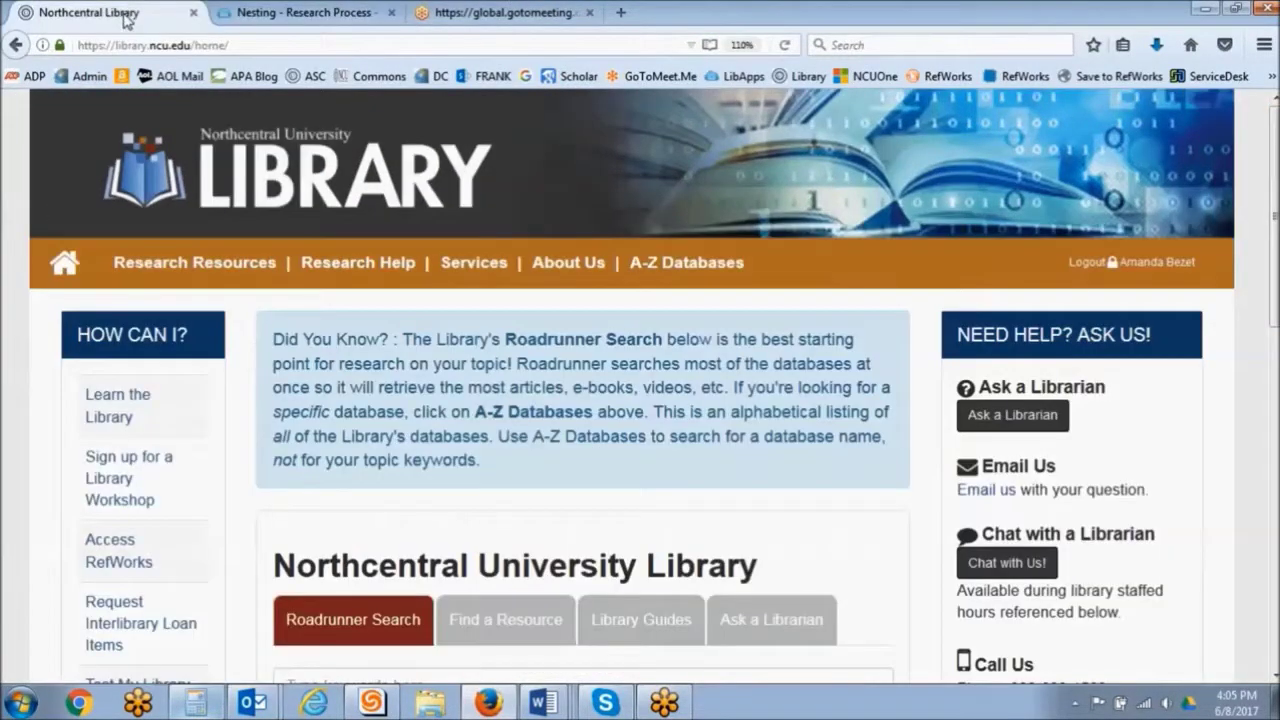
left_click_drag(1270, 185, 1270, 343)
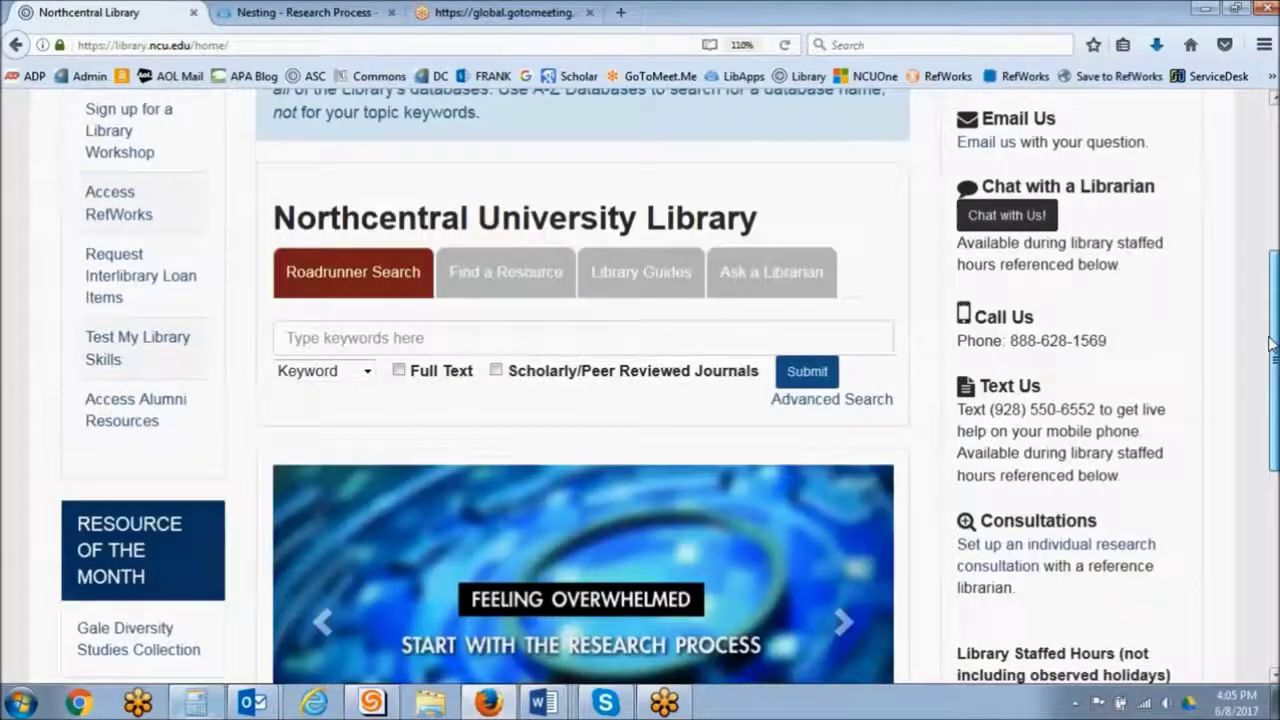
scroll(1270, 343, "down", 1)
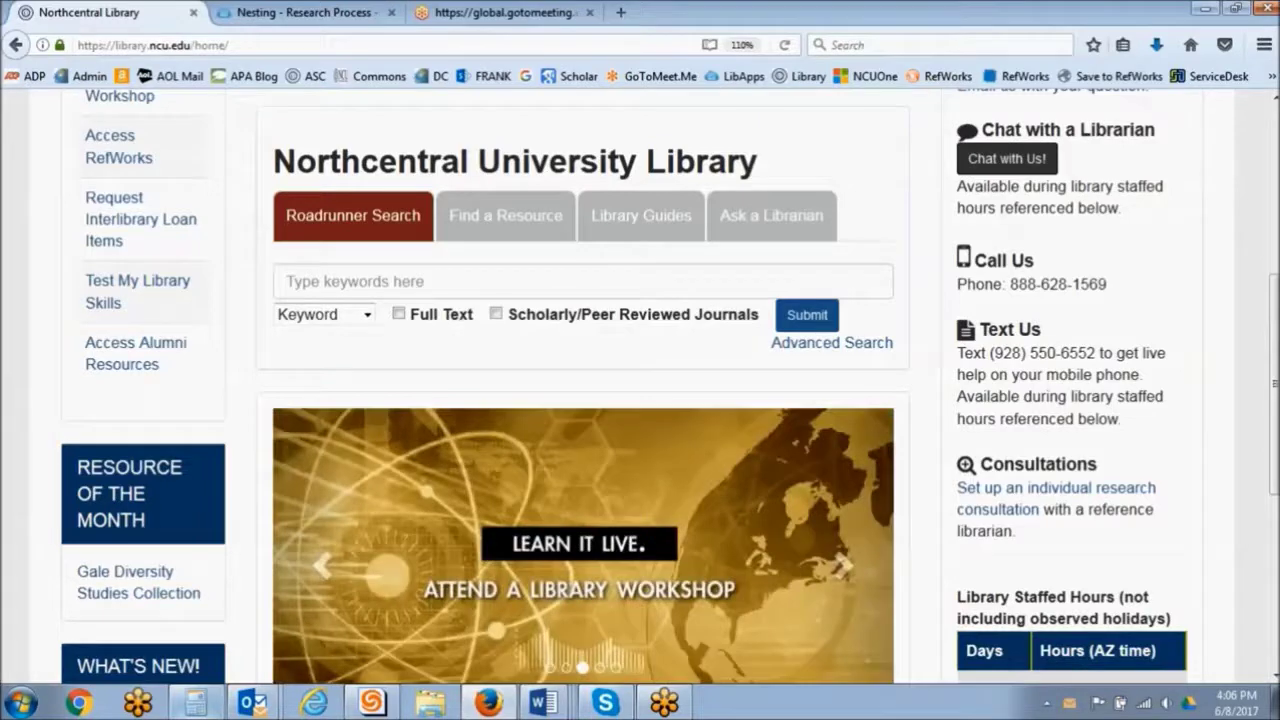
Run a Roadrunner keyword search for 'job satisfaction'
left_click(394, 280)
type("job ")
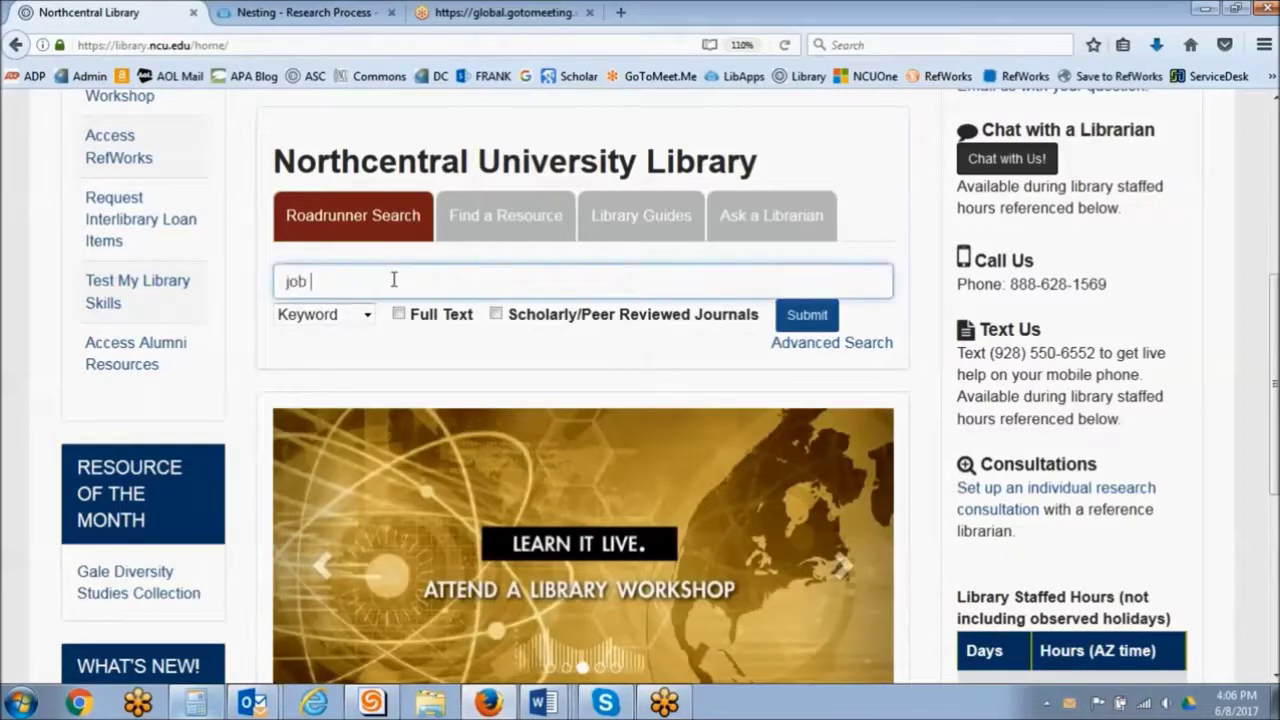
type("sta")
key("BackSpace")
key("BackSpace")
type("a")
type("tisfaction")
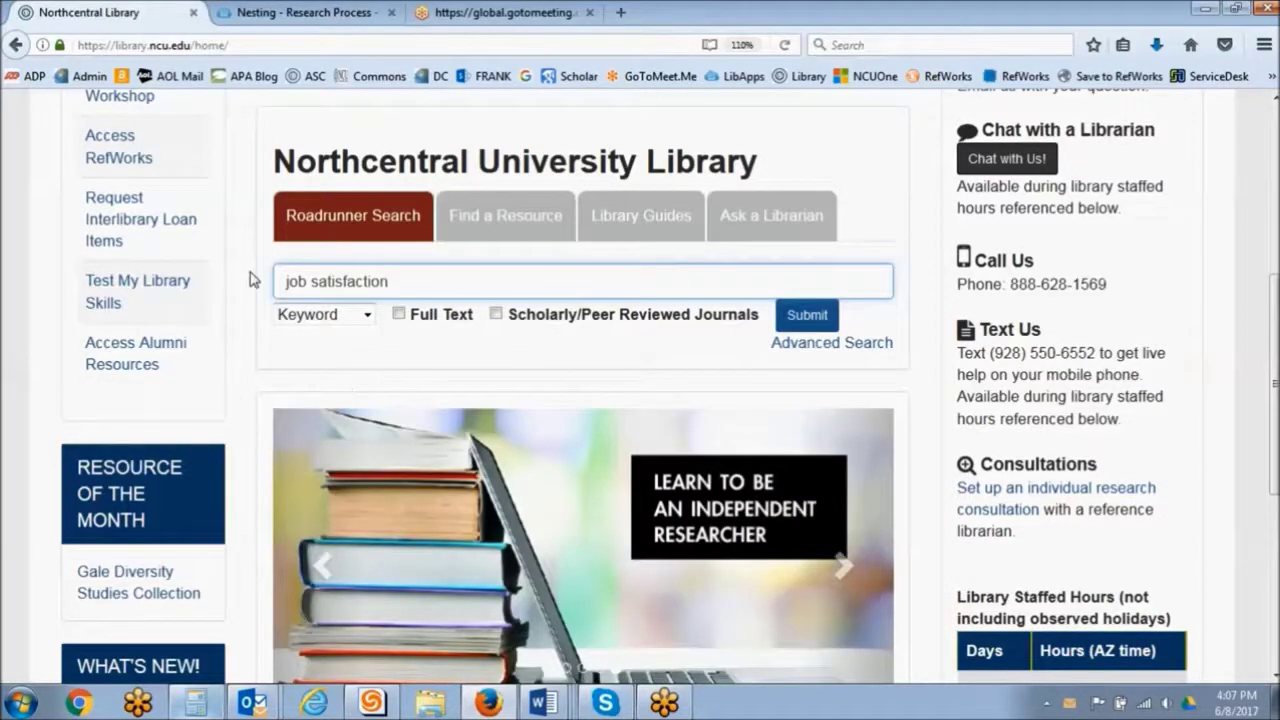
left_click(810, 318)
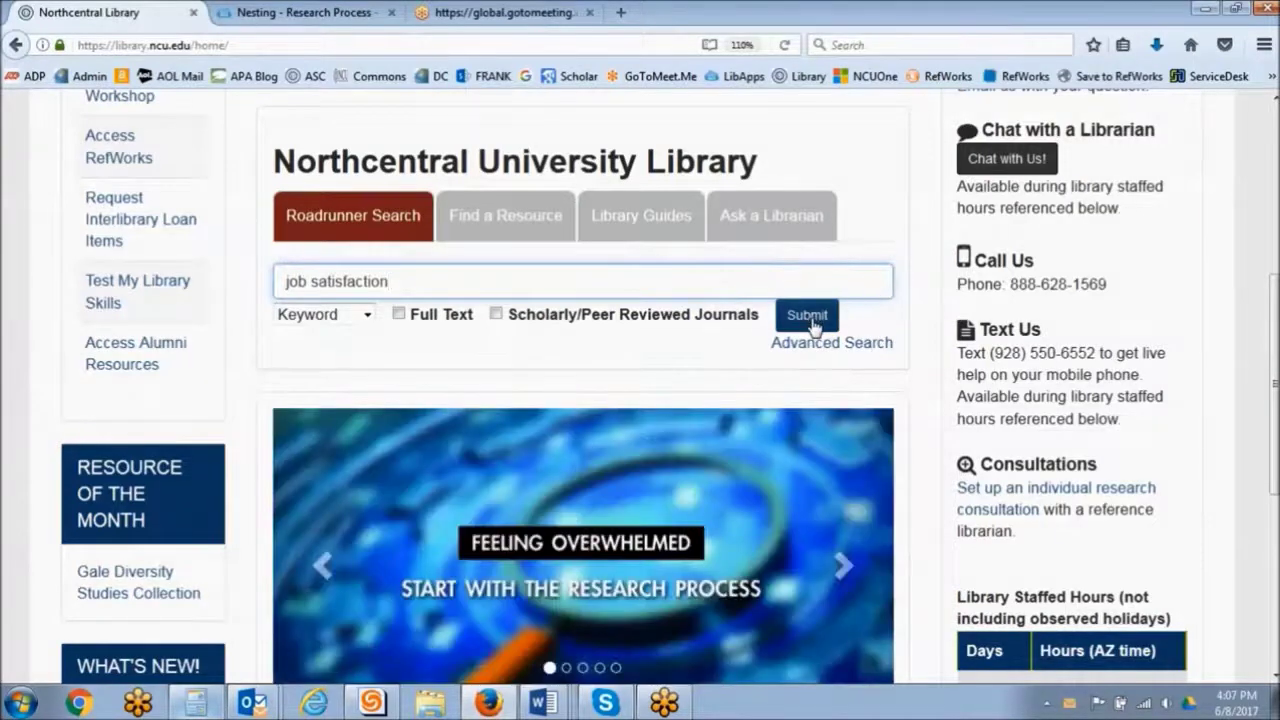
left_click(810, 318)
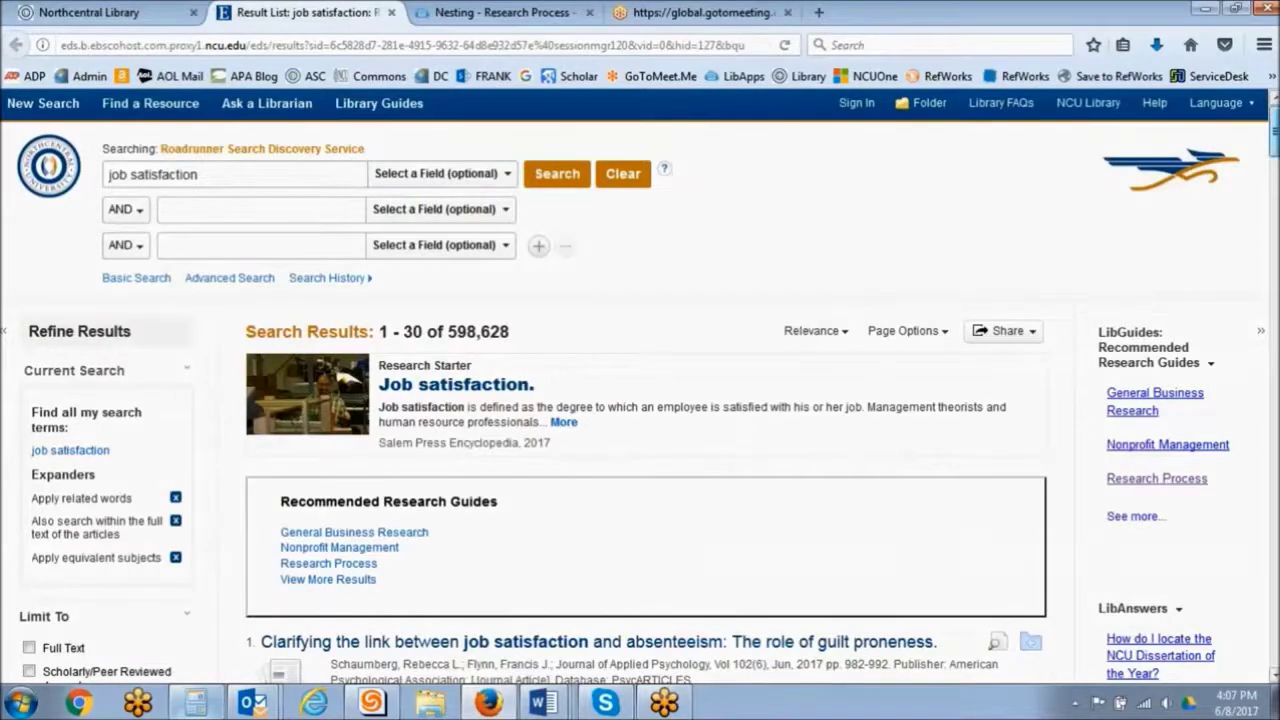
scroll(640, 400, "down", 1)
scroll(640, 400, "down", 2)
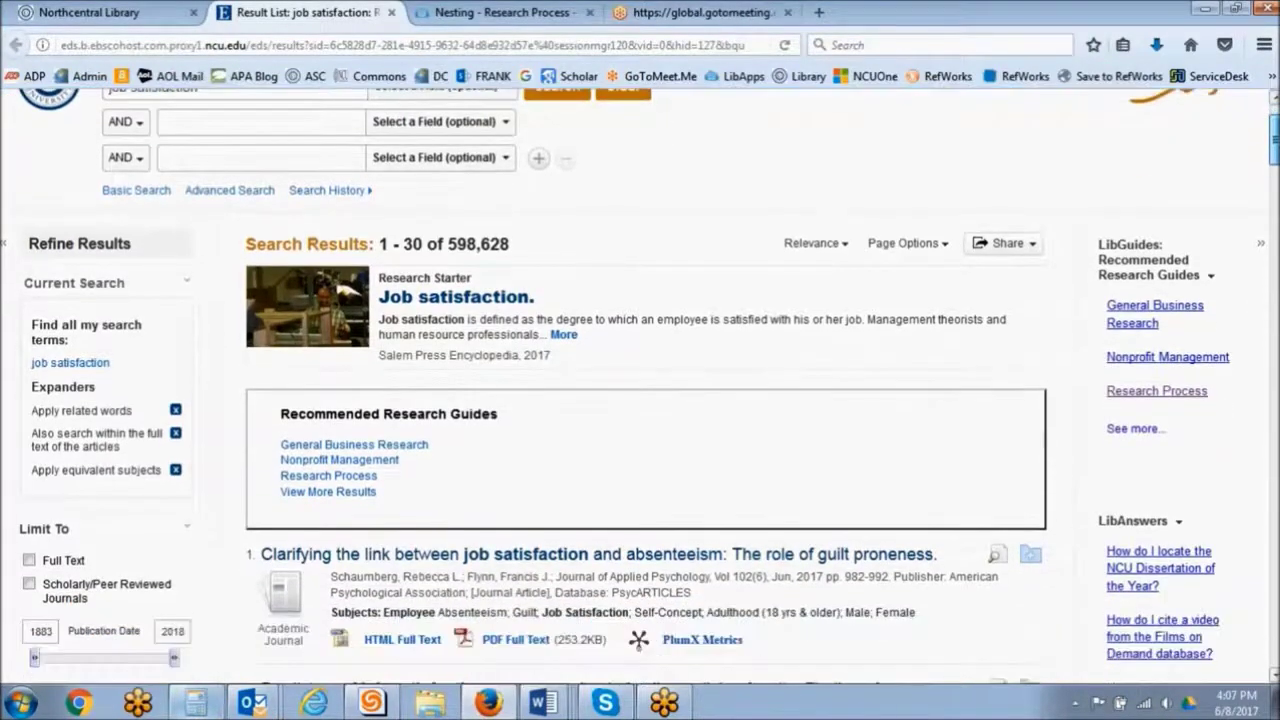
scroll(640, 400, "down", 1)
scroll(640, 400, "down", 2)
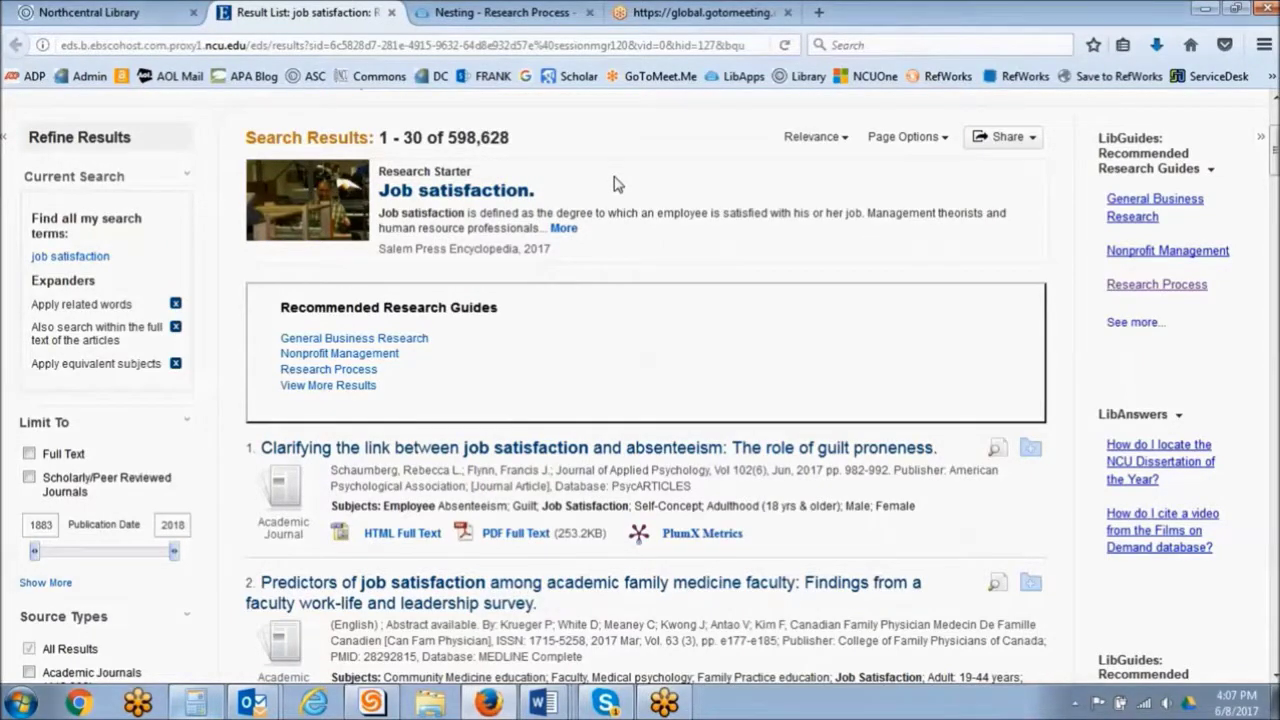
left_click(563, 228)
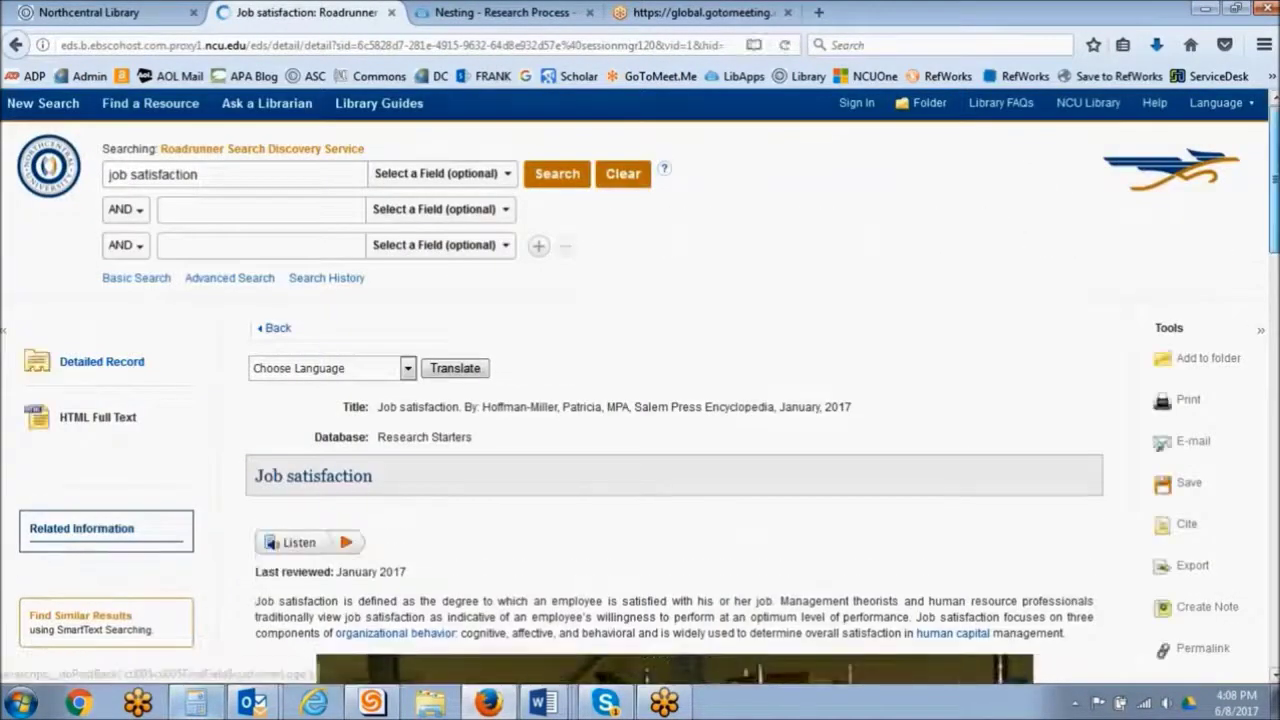
Read through the Job satisfaction Research Starter record and bibliography, then return to the results list
scroll(640, 395, "down", 1)
scroll(640, 400, "down", 2)
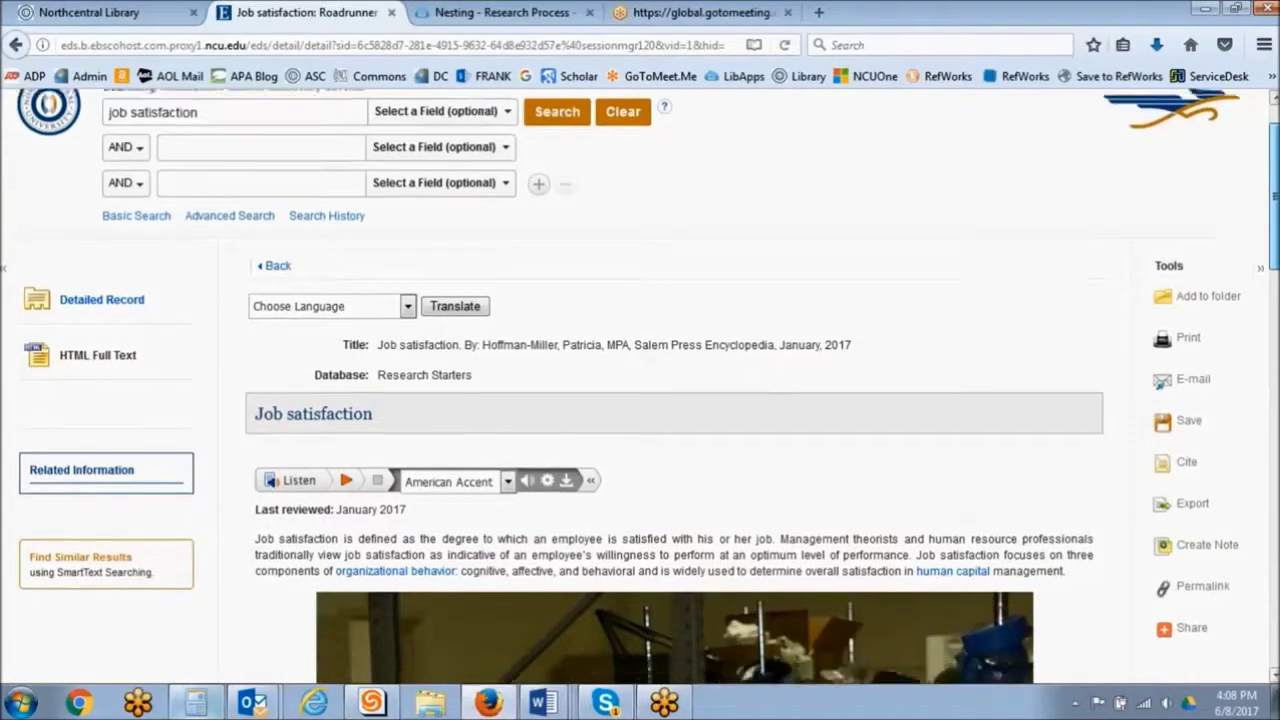
scroll(1276, 200, "down", 1)
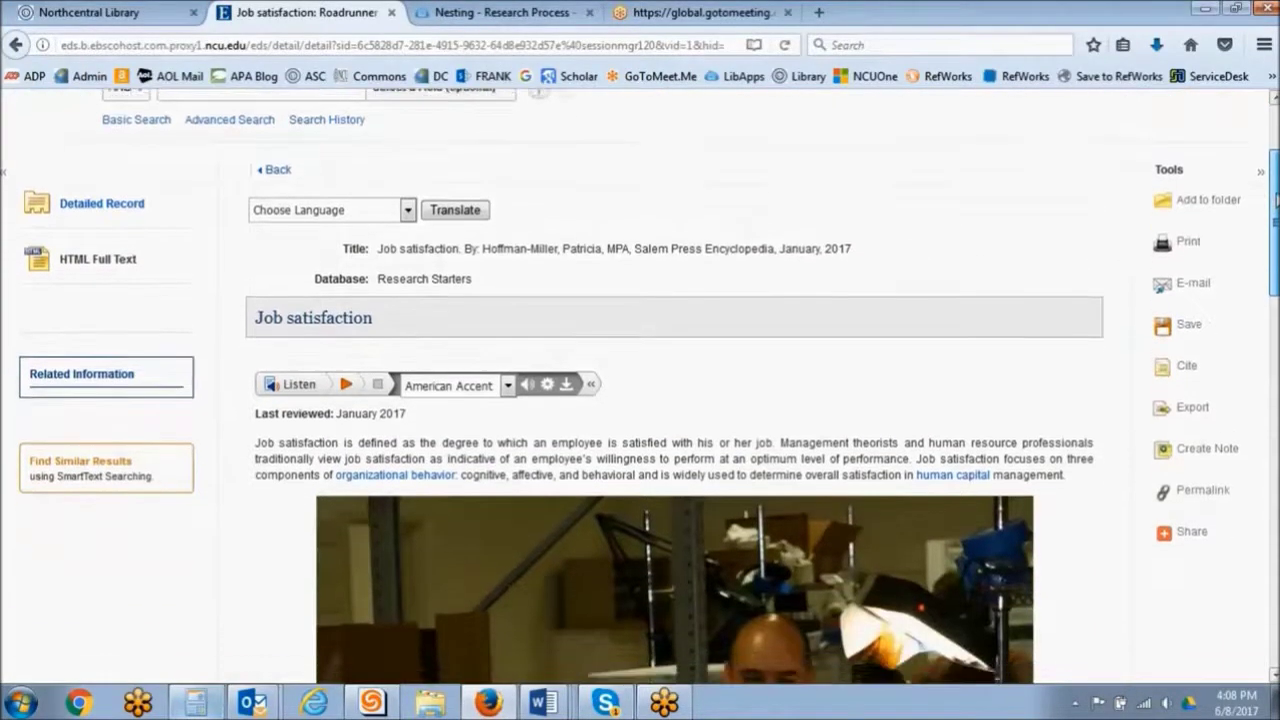
left_click_drag(1275, 222, 1275, 232)
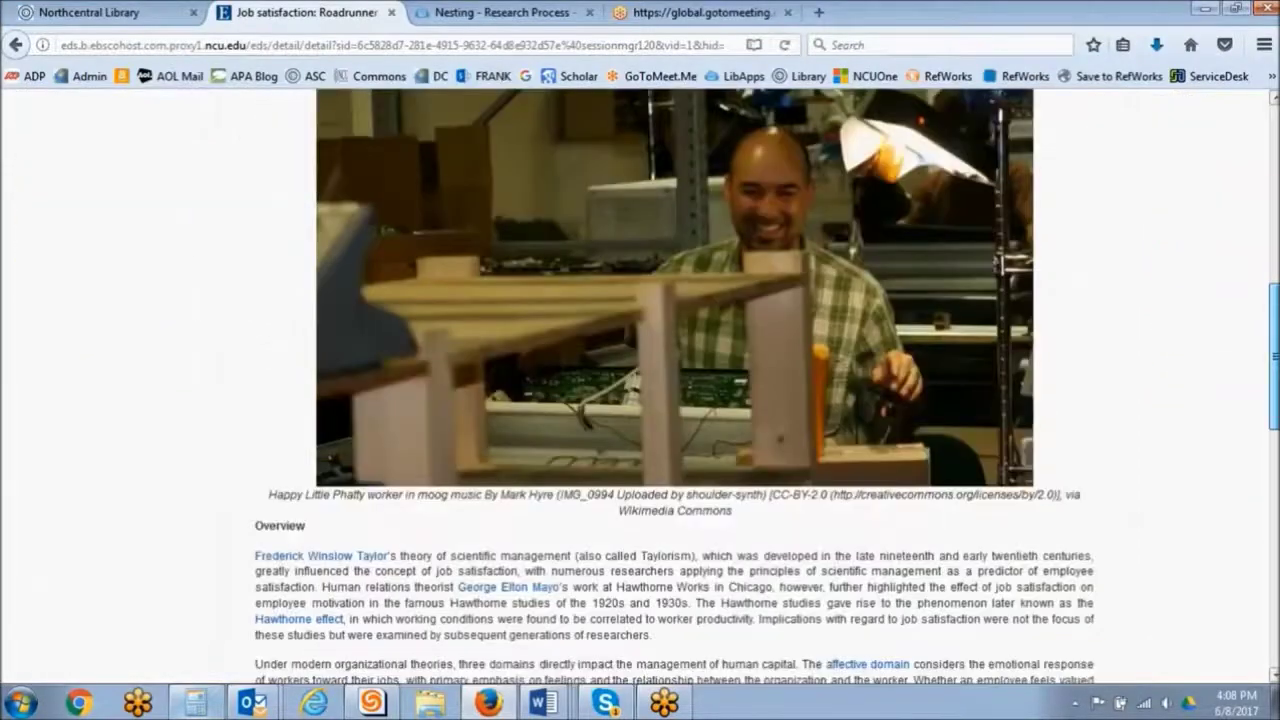
left_click_drag(1275, 232, 1275, 554)
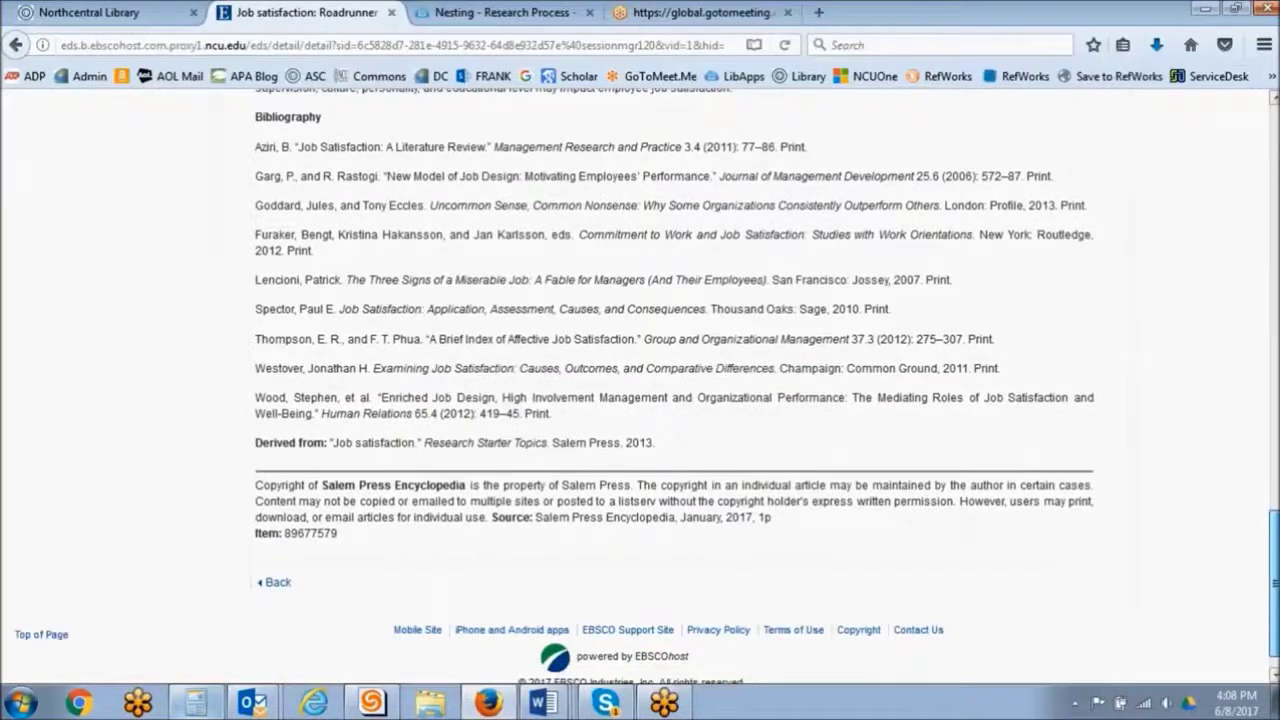
scroll(674, 380, "up", 1)
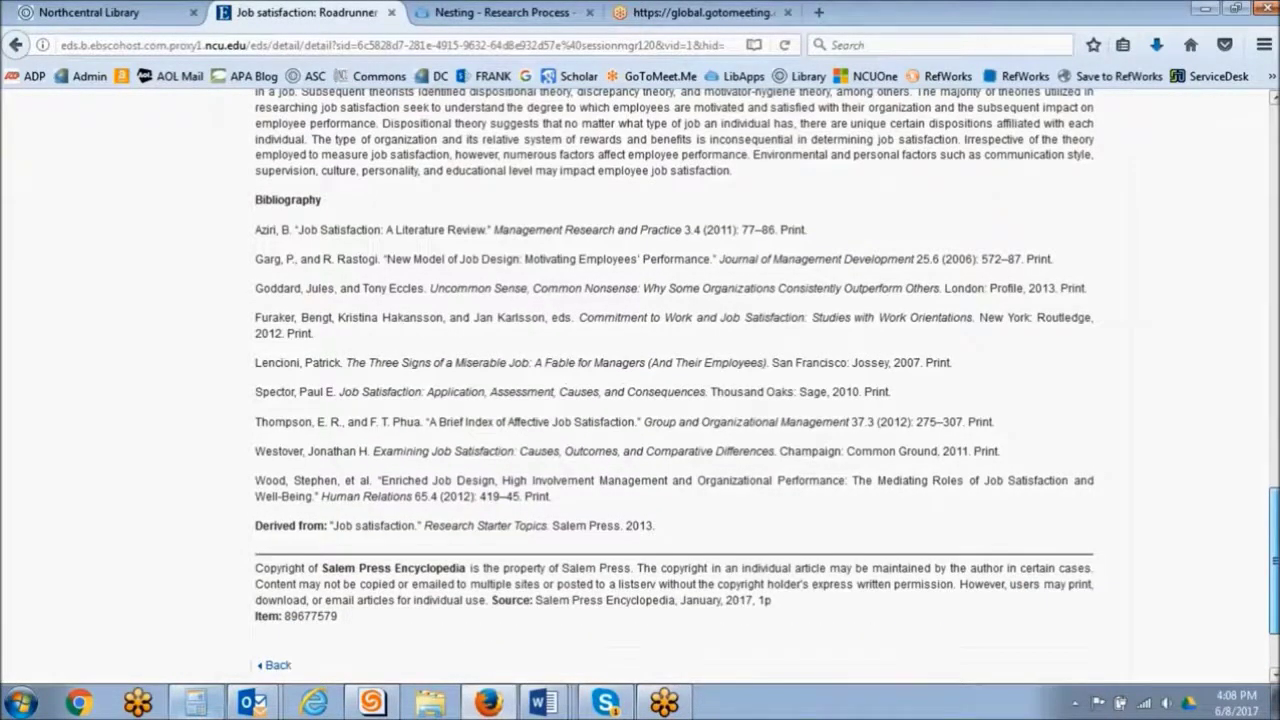
mouse_move(1275, 555)
left_mouse_down()
mouse_move(1262, 272)
mouse_move(1272, 125)
left_mouse_up()
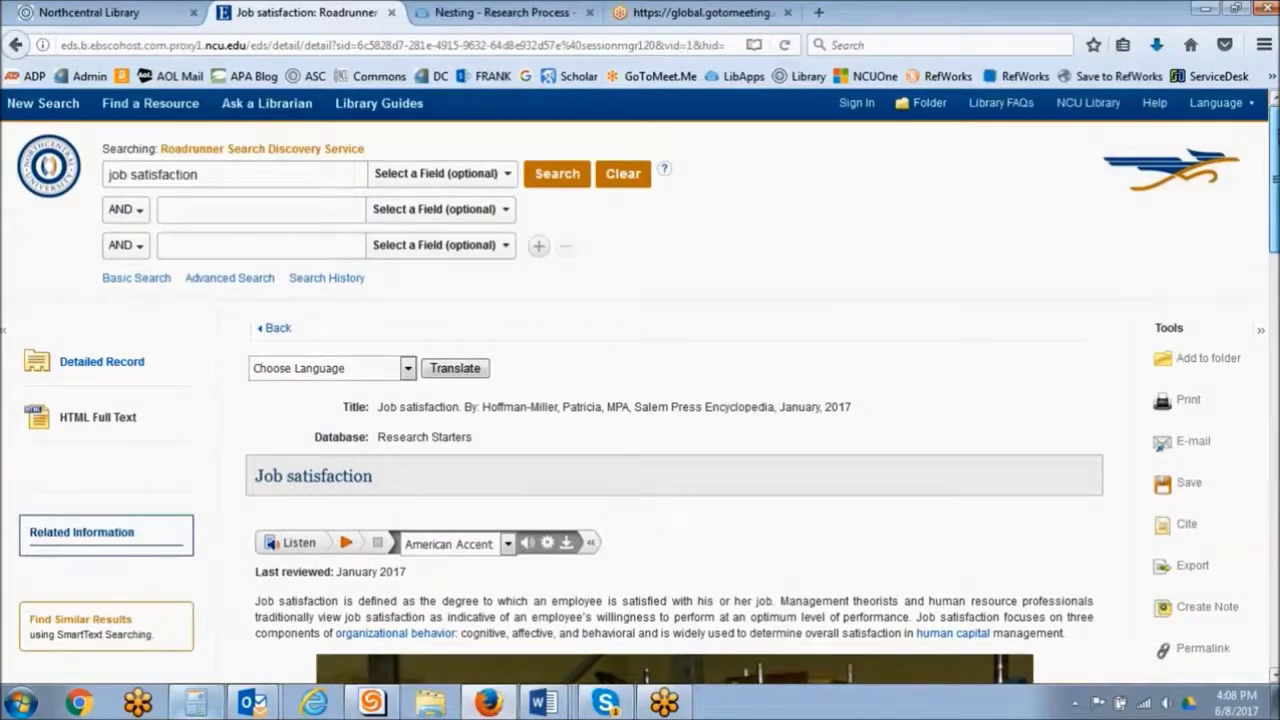
scroll(640, 400, "down", 1)
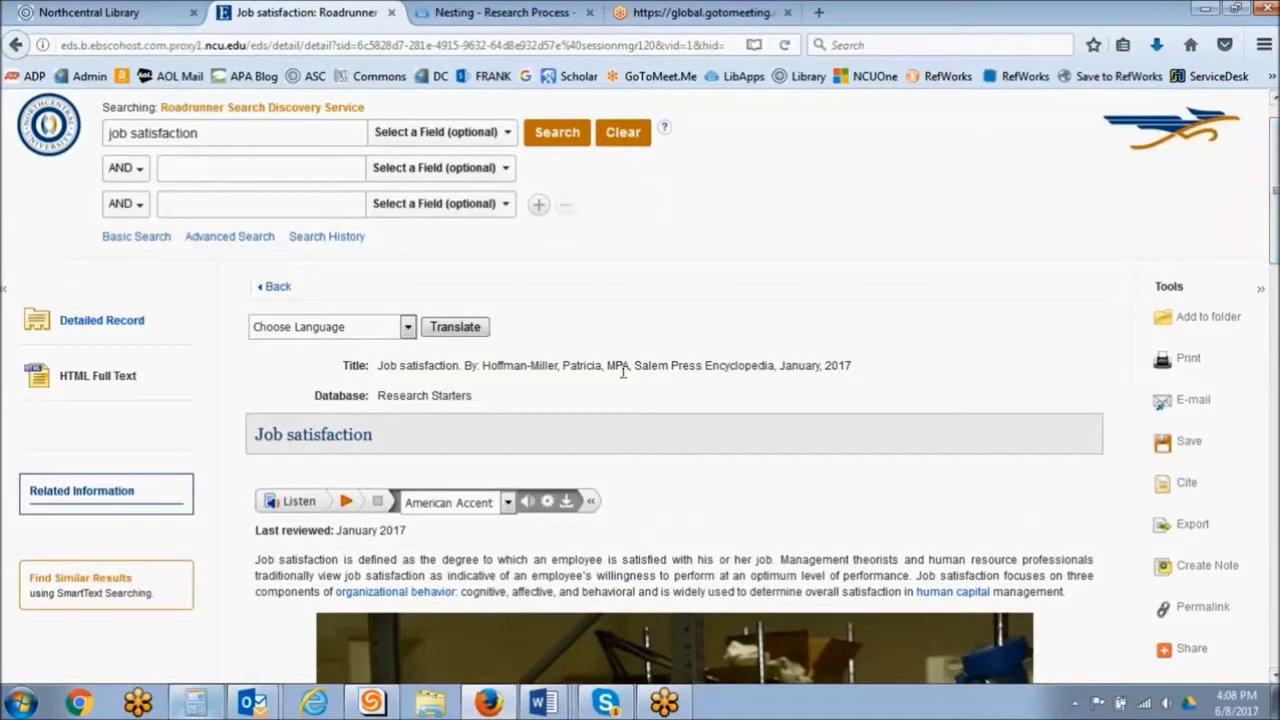
left_click_drag(633, 366, 775, 367)
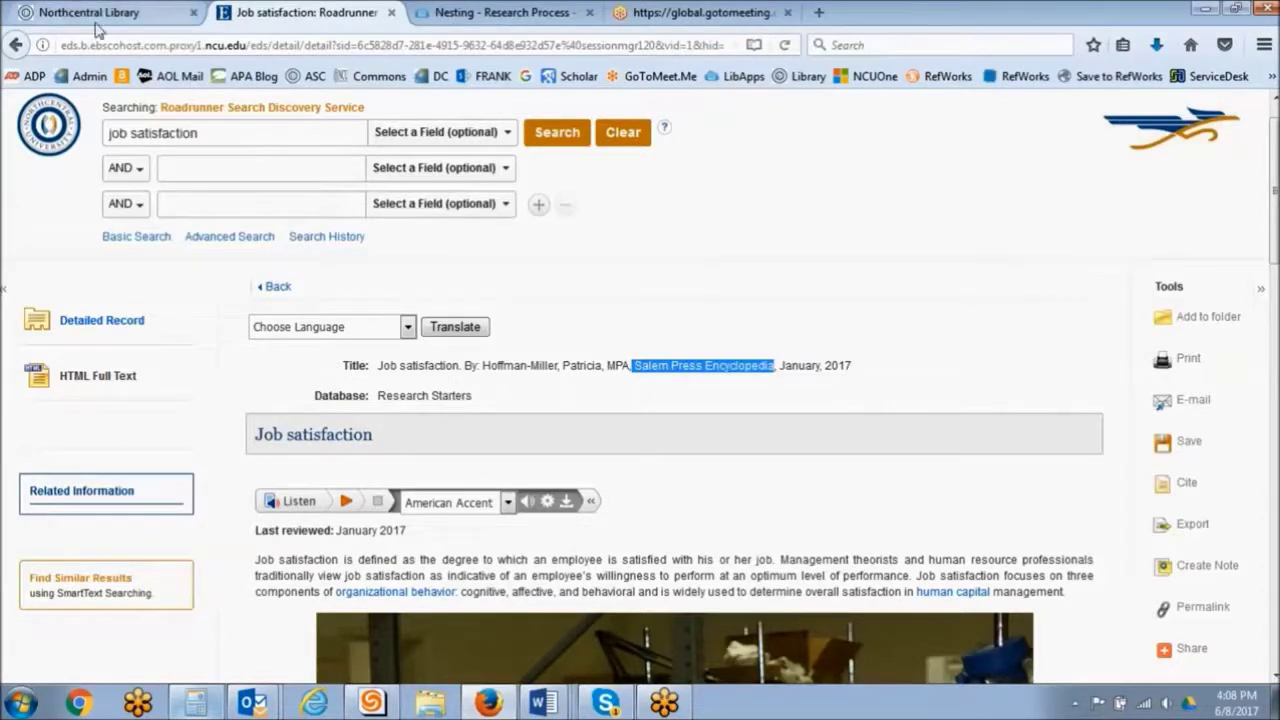
left_click(275, 287)
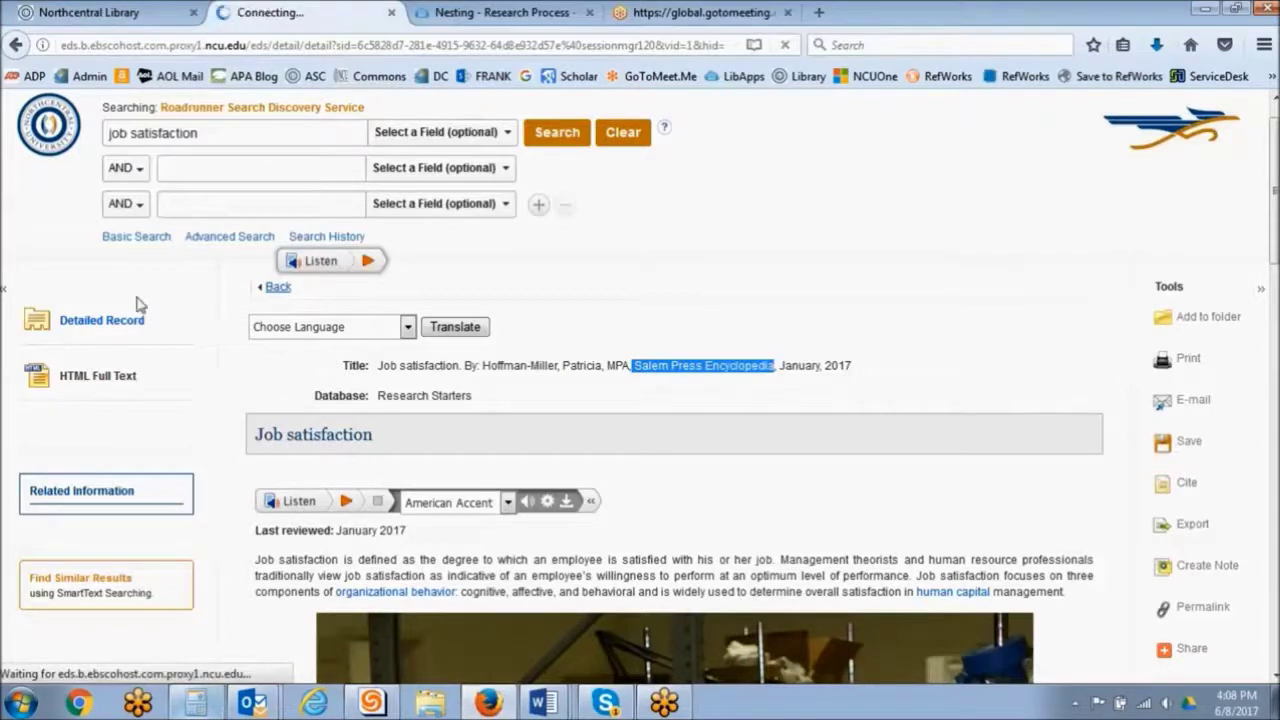